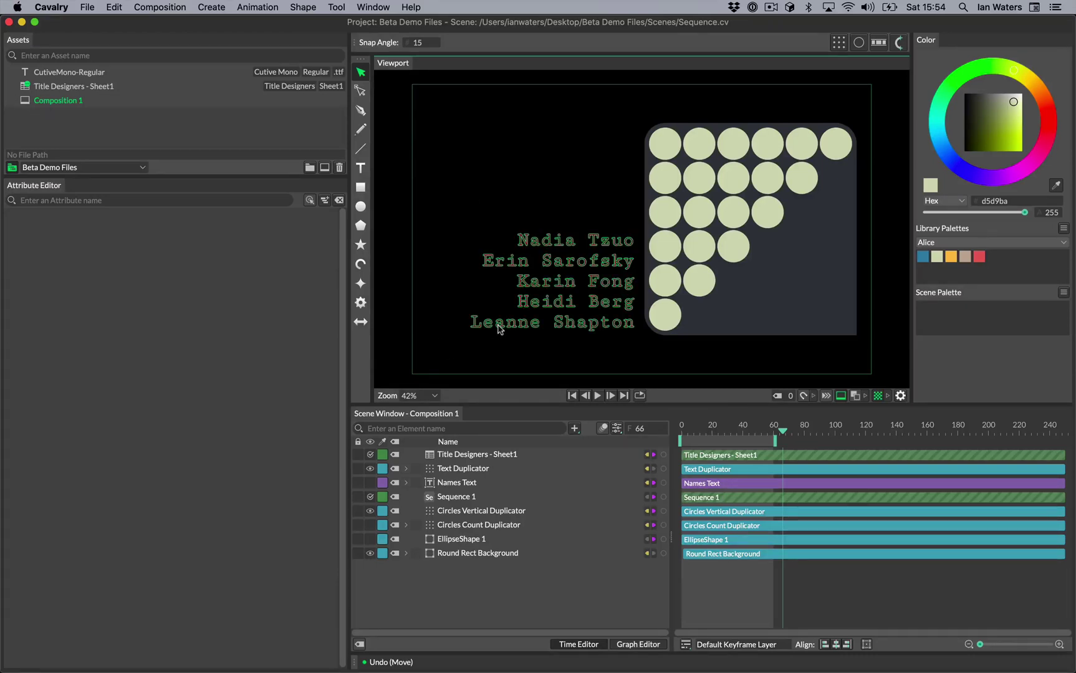
Select the names and circles together, nudge them left, then undo the move
{"action": "left_click", "coordinate": [500, 330]}
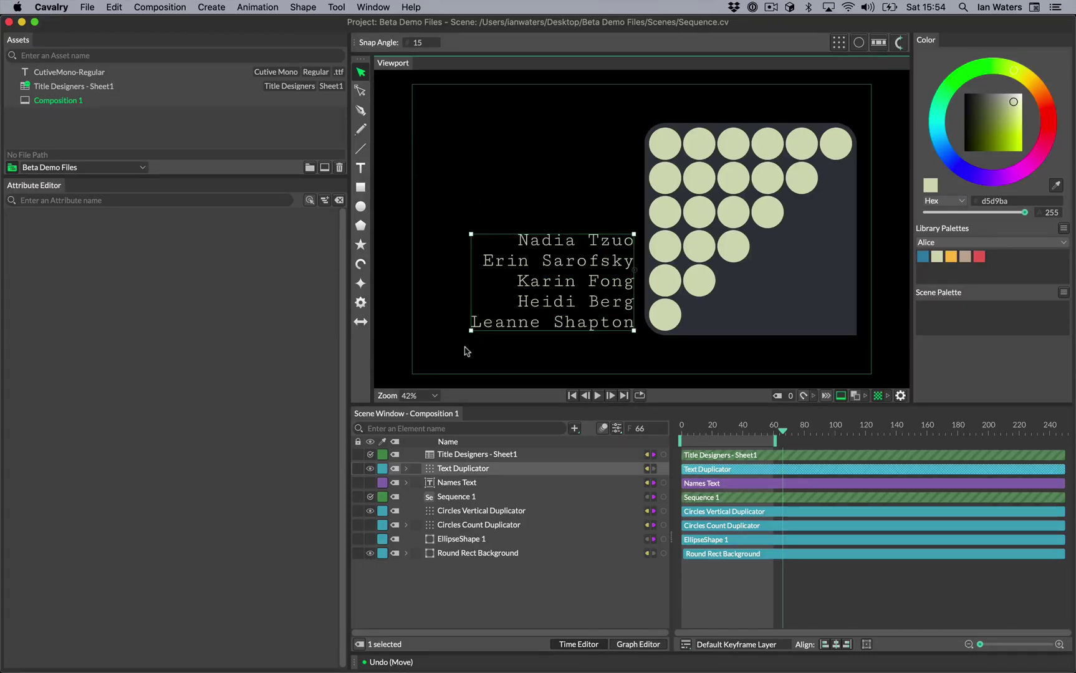
{"action": "left_click_drag", "start_coordinate": [458, 355], "coordinate": [849, 161]}
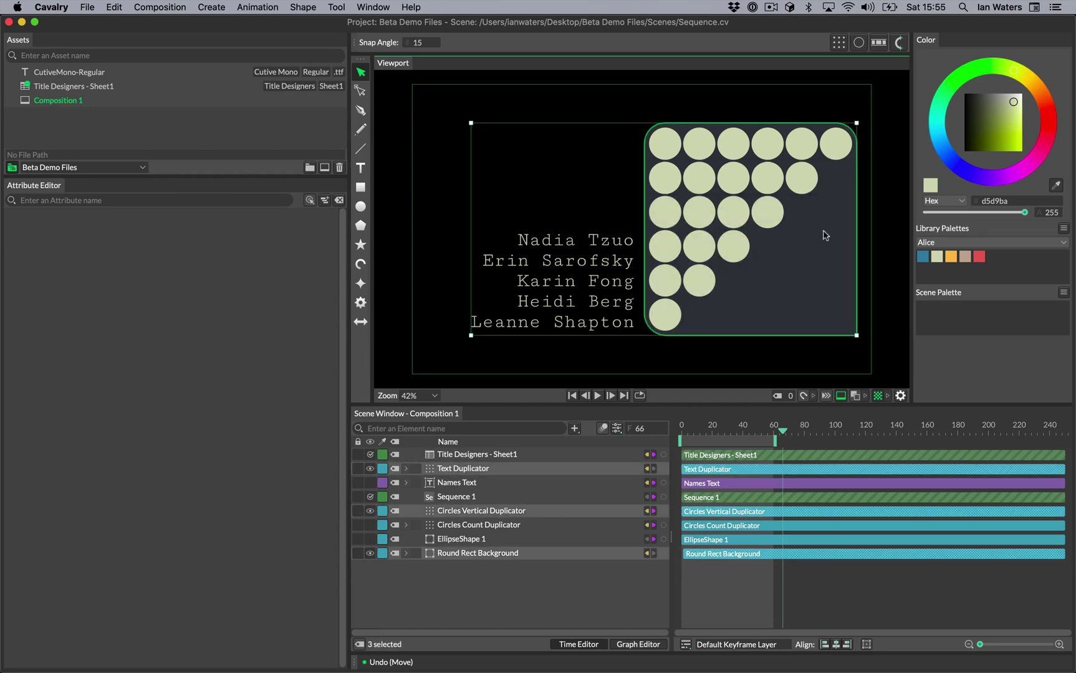
{"action": "left_click_drag", "start_coordinate": [825, 235], "coordinate": [799, 220]}
{"action": "key", "text": "super+z"}
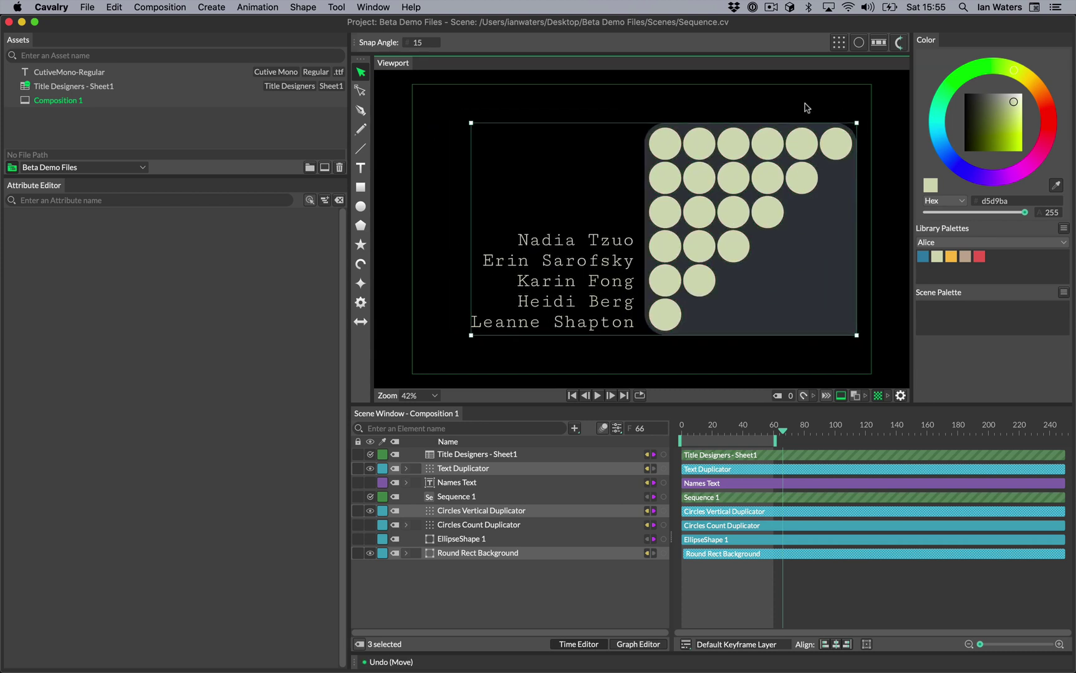
Resize and rotate the rounded background panel around its centre, then deselect it
{"action": "left_click", "coordinate": [828, 175]}
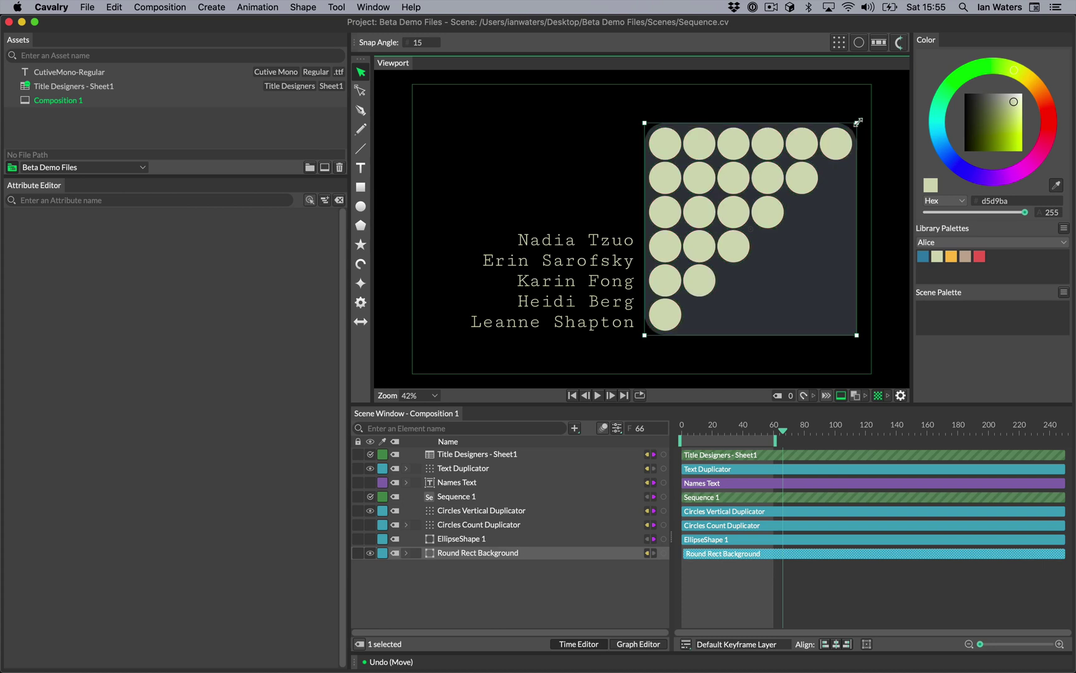
{"action": "mouse_move", "coordinate": [857, 123]}
{"action": "left_mouse_down"}
{"action": "mouse_move", "coordinate": [868, 113]}
{"action": "mouse_move", "coordinate": [858, 119]}
{"action": "left_mouse_up"}
{"action": "mouse_move", "coordinate": [861, 117]}
{"action": "left_mouse_down"}
{"action": "mouse_move", "coordinate": [873, 315]}
{"action": "mouse_move", "coordinate": [860, 113]}
{"action": "mouse_move", "coordinate": [827, 109]}
{"action": "mouse_move", "coordinate": [908, 180]}
{"action": "mouse_move", "coordinate": [855, 117]}
{"action": "left_mouse_up"}
{"action": "left_click", "coordinate": [839, 111]}
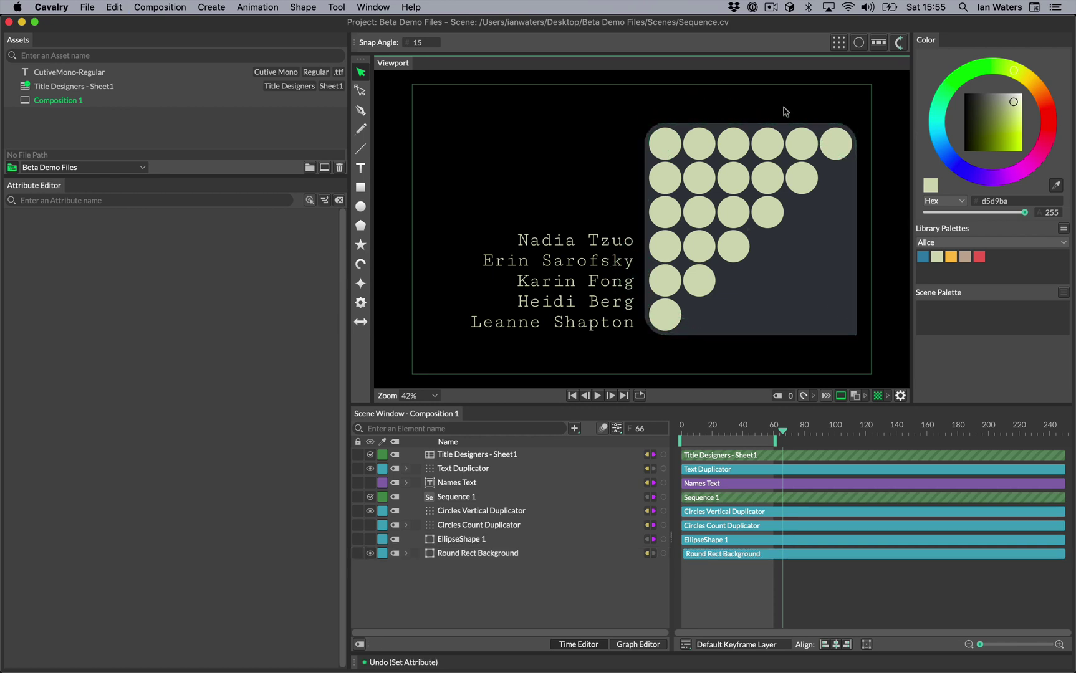
Pick the Round Rect Background beneath the circles from the right-click menu, then deselect it
{"action": "right_click", "coordinate": [666, 147]}
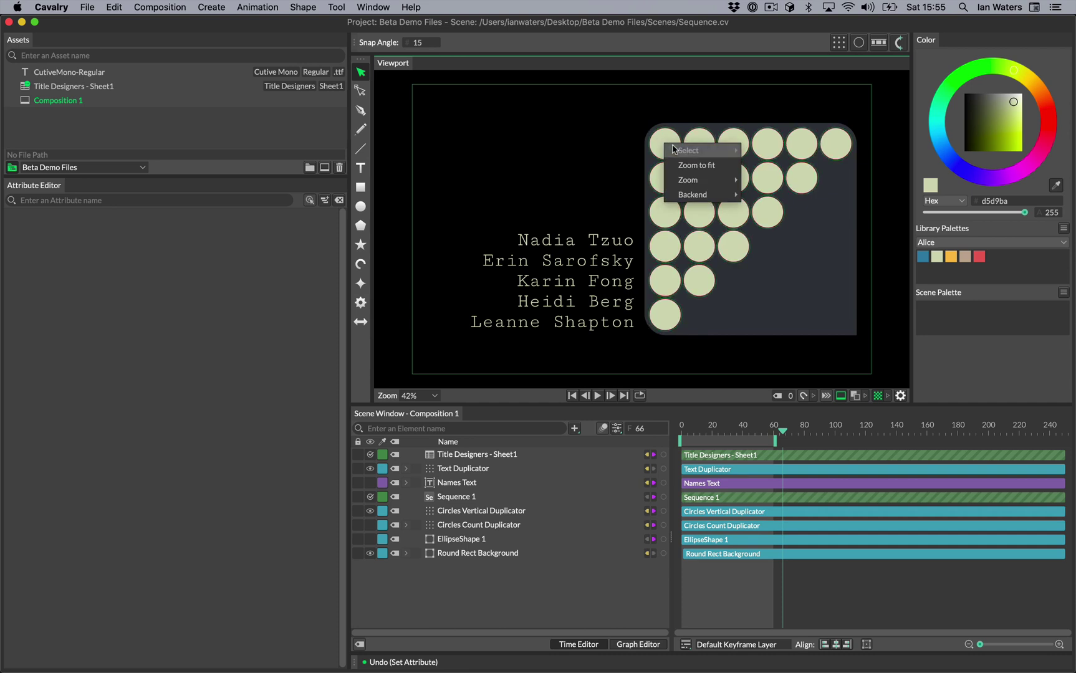
{"action": "mouse_move", "coordinate": [711, 150]}
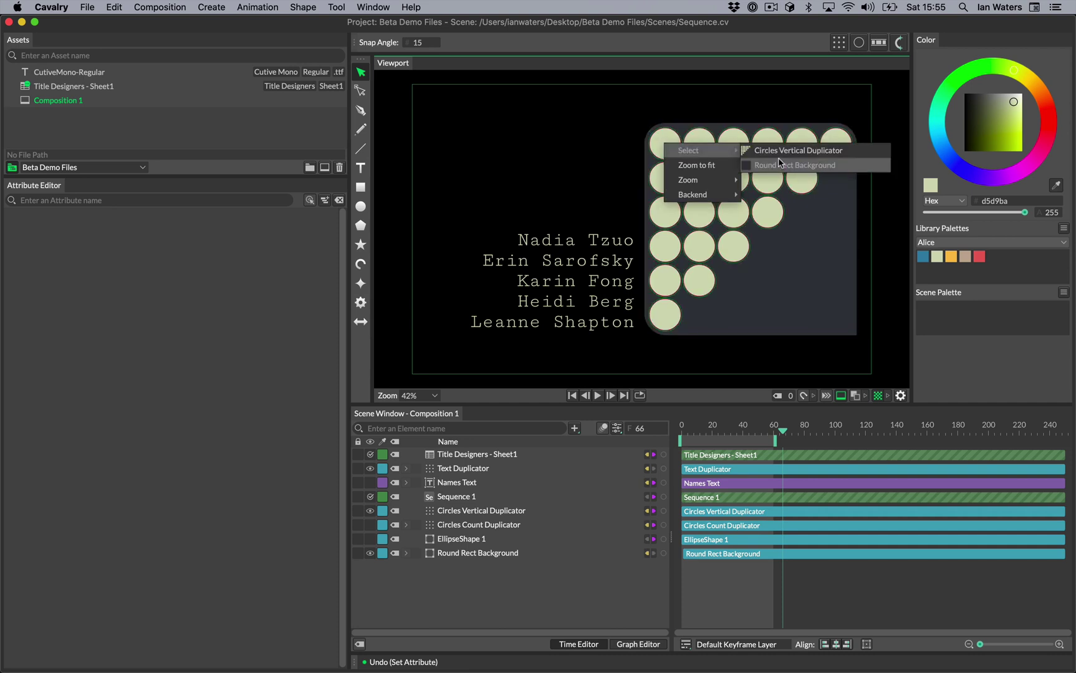
{"action": "left_click", "coordinate": [780, 166]}
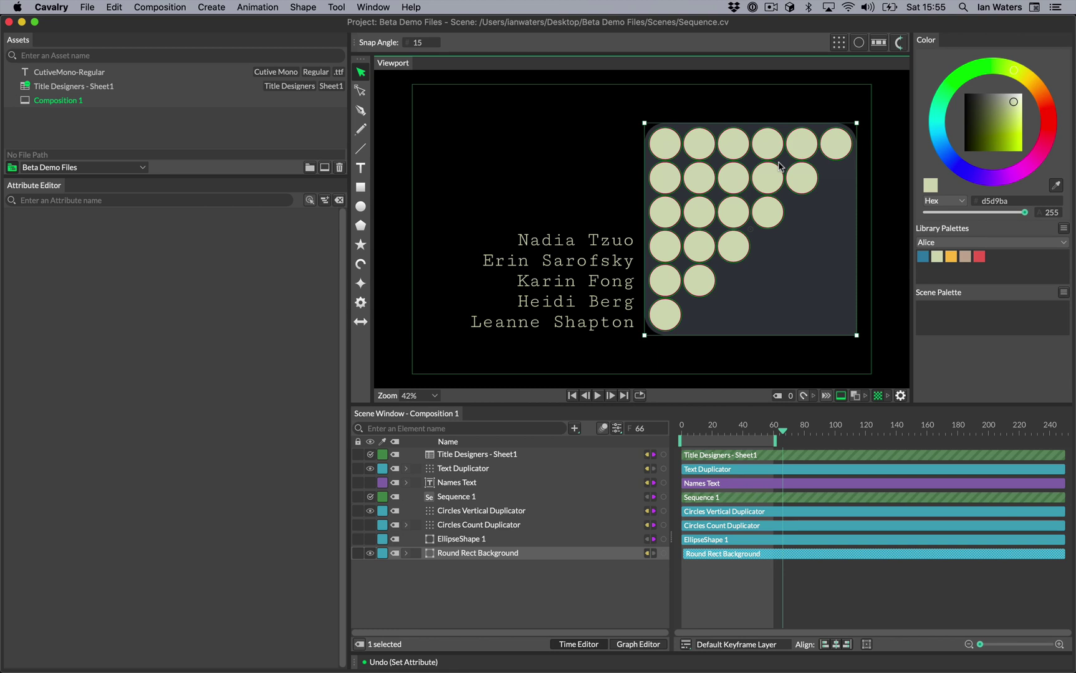
{"action": "left_click", "coordinate": [602, 199]}
{"action": "scroll", "coordinate": [624, 222], "scroll_direction": "up", "scroll_amount": 1}
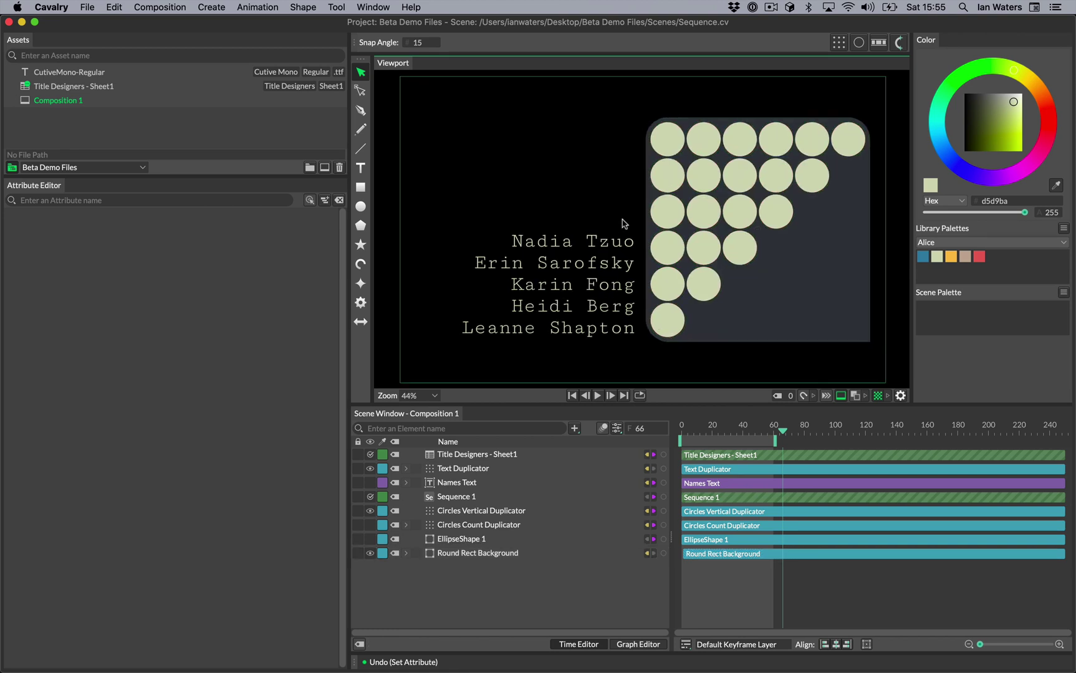
{"action": "scroll", "coordinate": [624, 222], "scroll_direction": "up", "scroll_amount": 10}
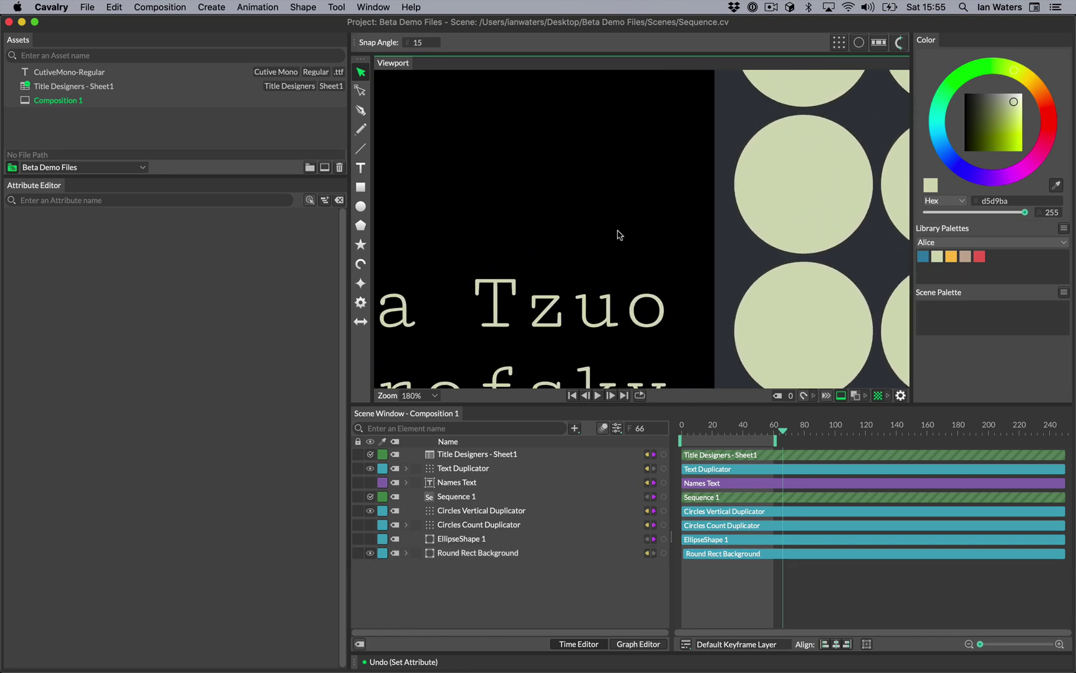
Frame the view on the names with F, then fit the whole composition back into view
{"action": "left_click", "coordinate": [587, 310]}
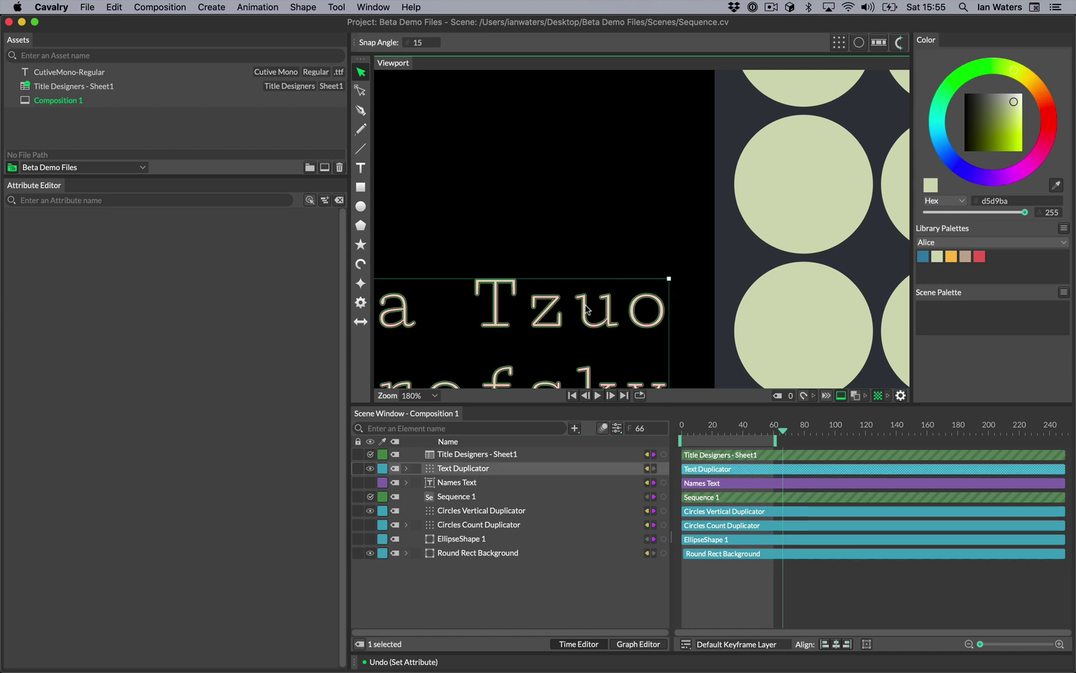
{"action": "key", "text": "f"}
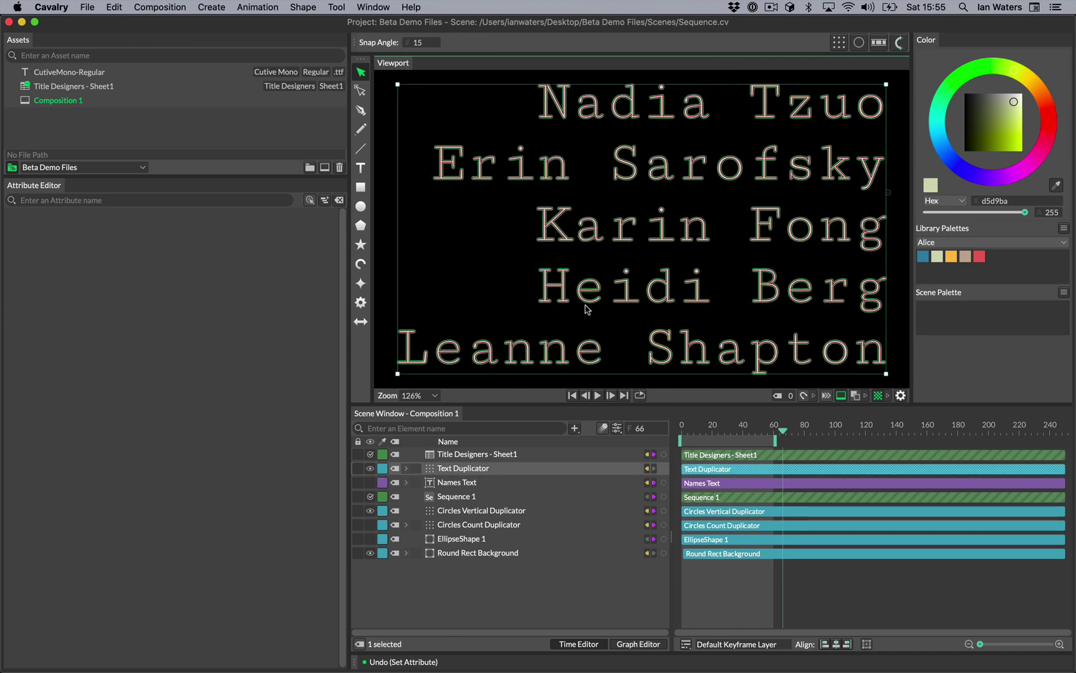
{"action": "left_click", "coordinate": [386, 298]}
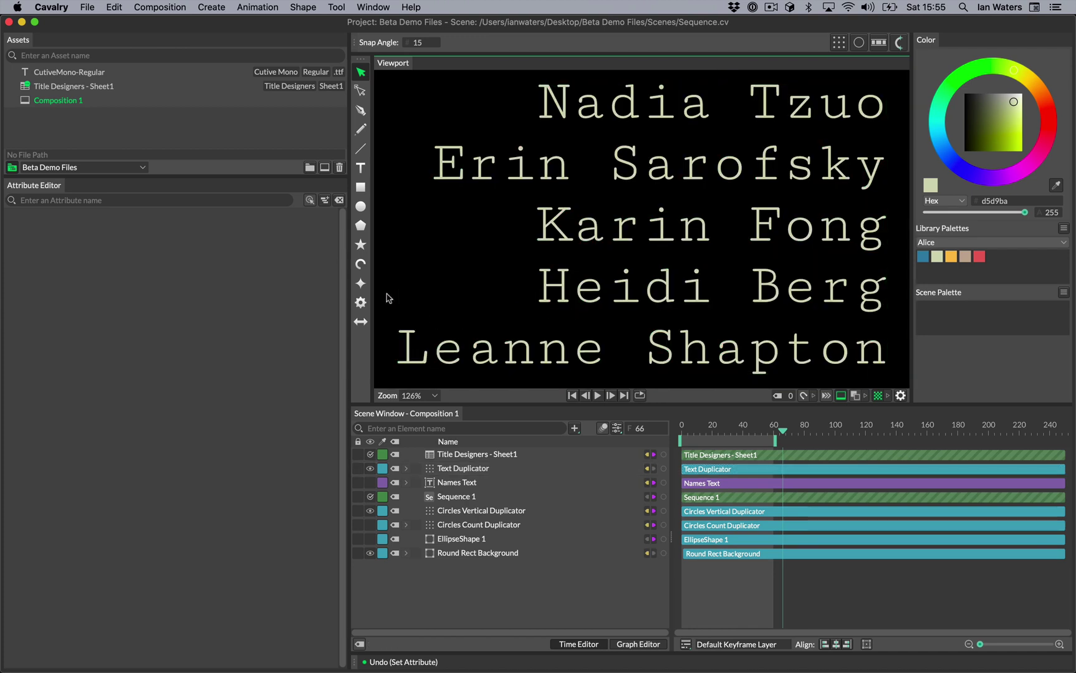
{"action": "key", "text": "f"}
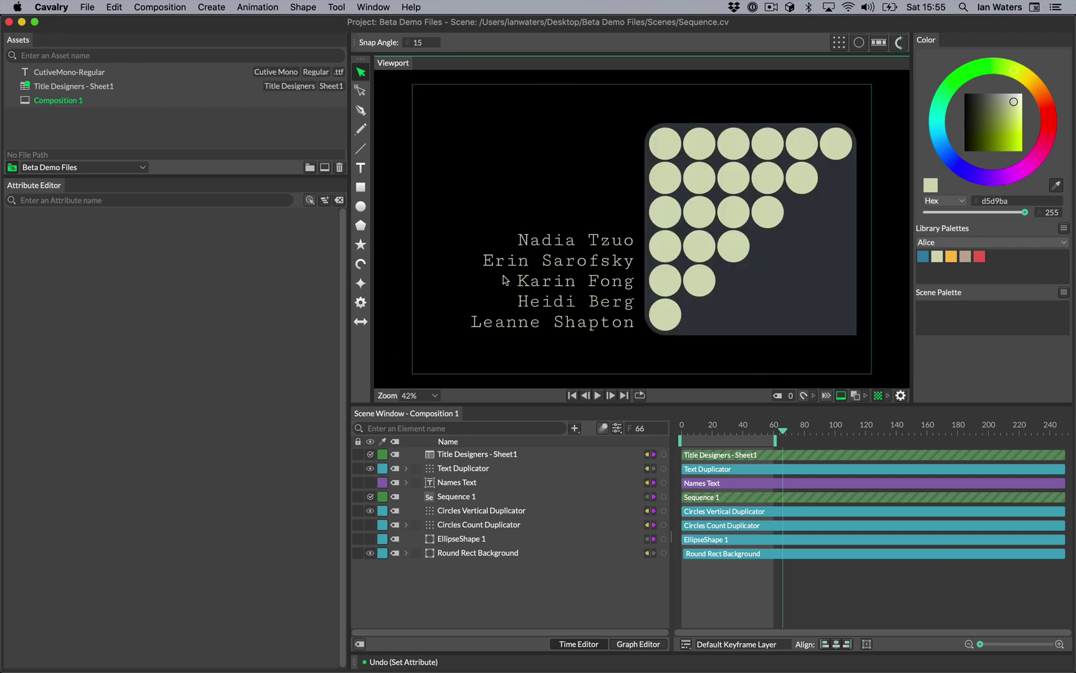
Select and deselect the background panel, then play the animation and stop at frame 46
{"action": "left_click", "coordinate": [742, 308]}
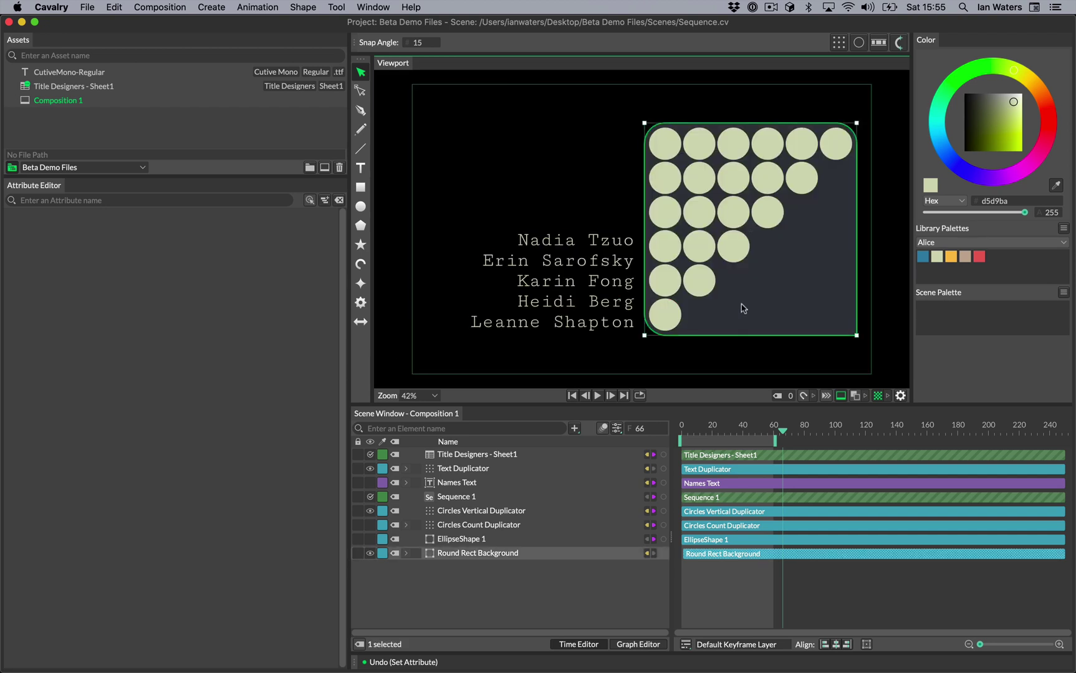
{"action": "scroll", "coordinate": [742, 308], "scroll_direction": "right", "scroll_amount": 5}
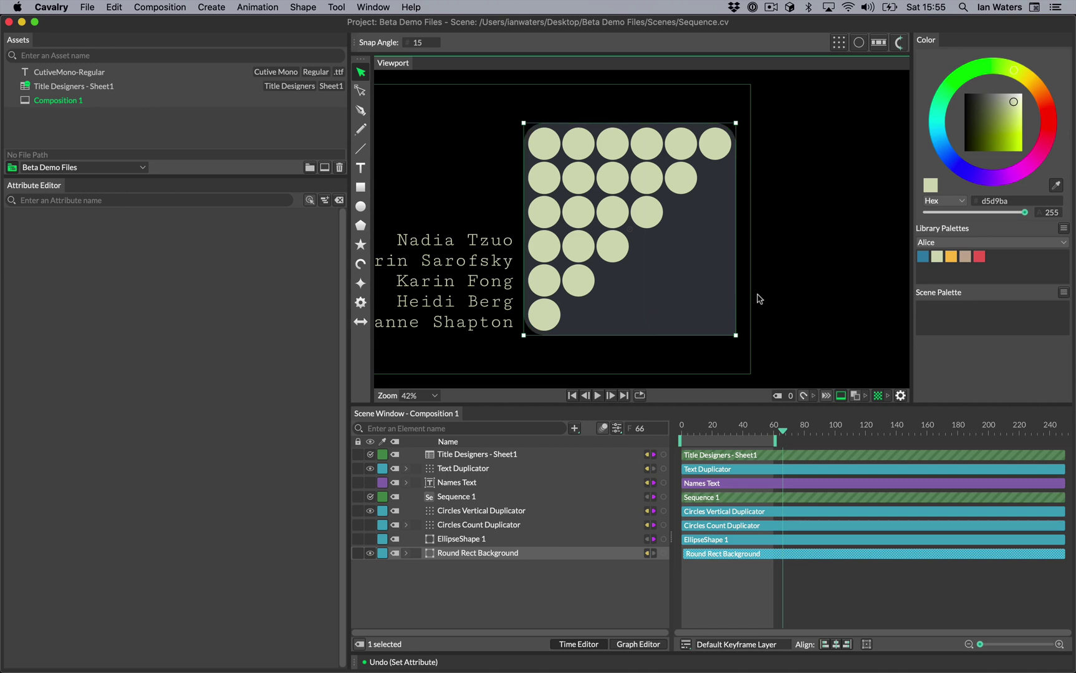
{"action": "scroll", "coordinate": [760, 299], "scroll_direction": "left", "scroll_amount": 5}
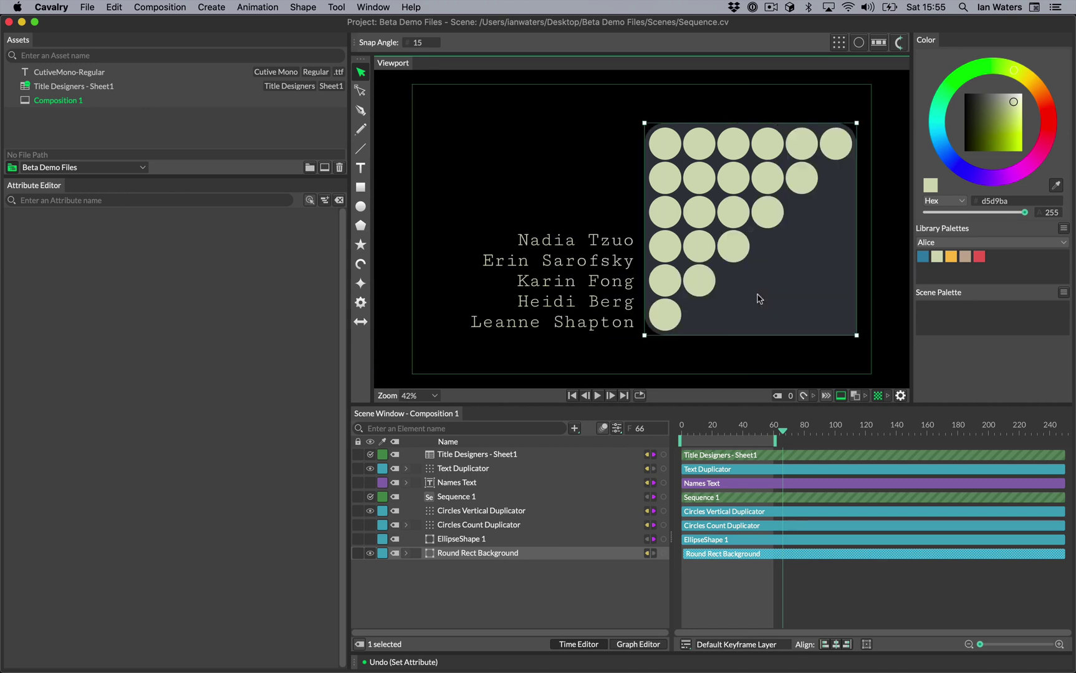
{"action": "left_click", "coordinate": [587, 196]}
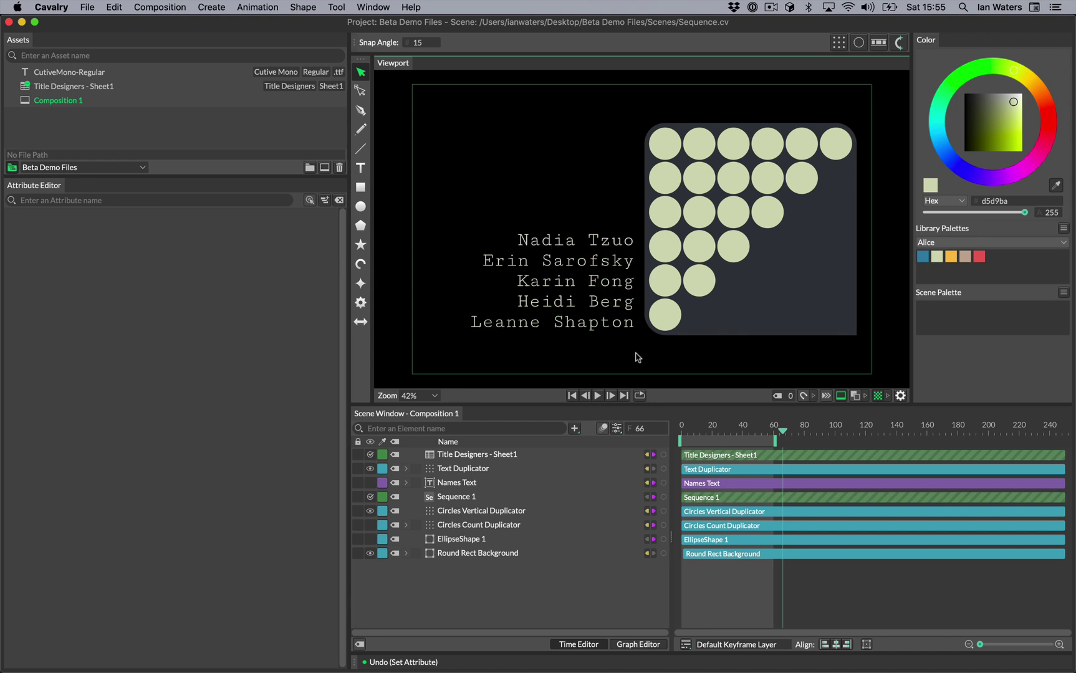
{"action": "left_click", "coordinate": [597, 395]}
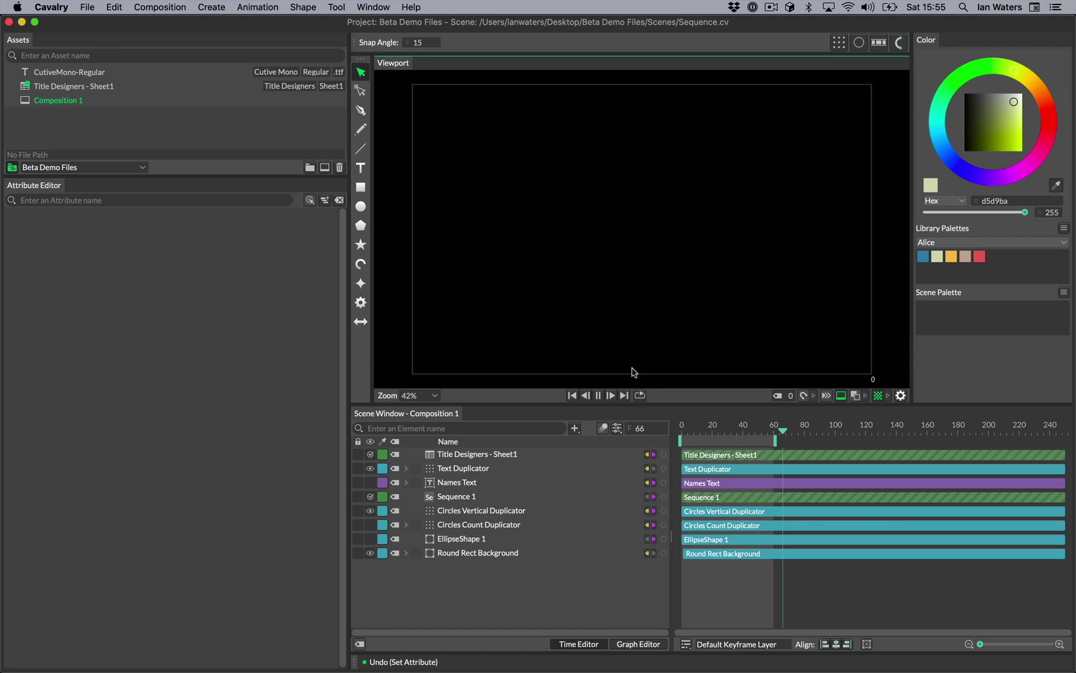
{"action": "key", "text": "space"}
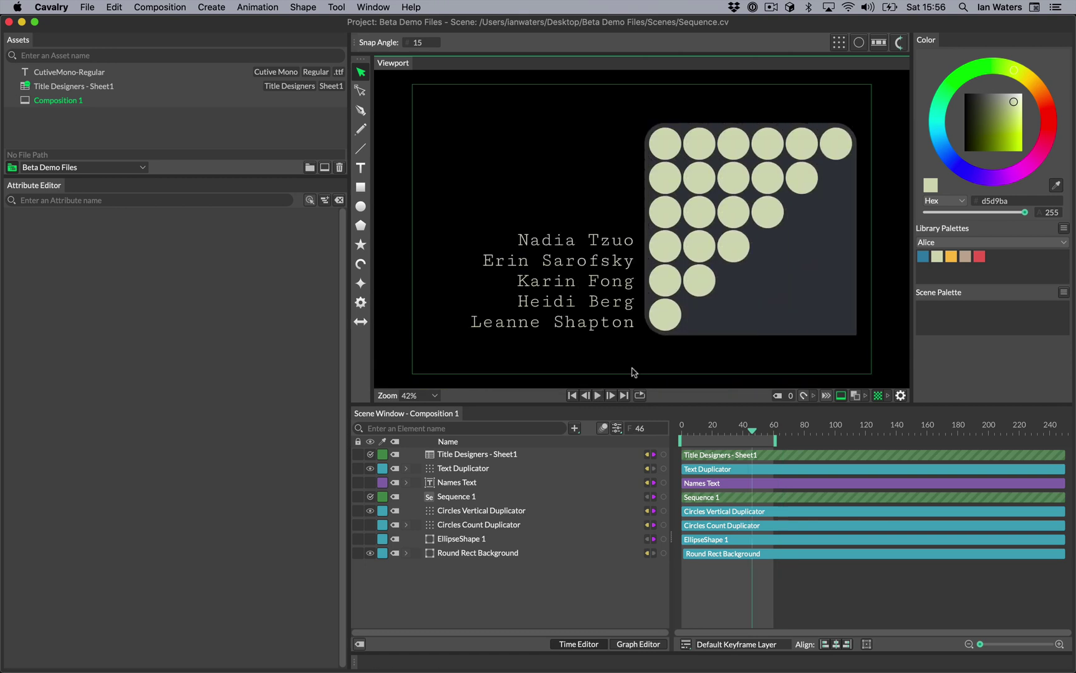
{"action": "left_click", "coordinate": [617, 429]}
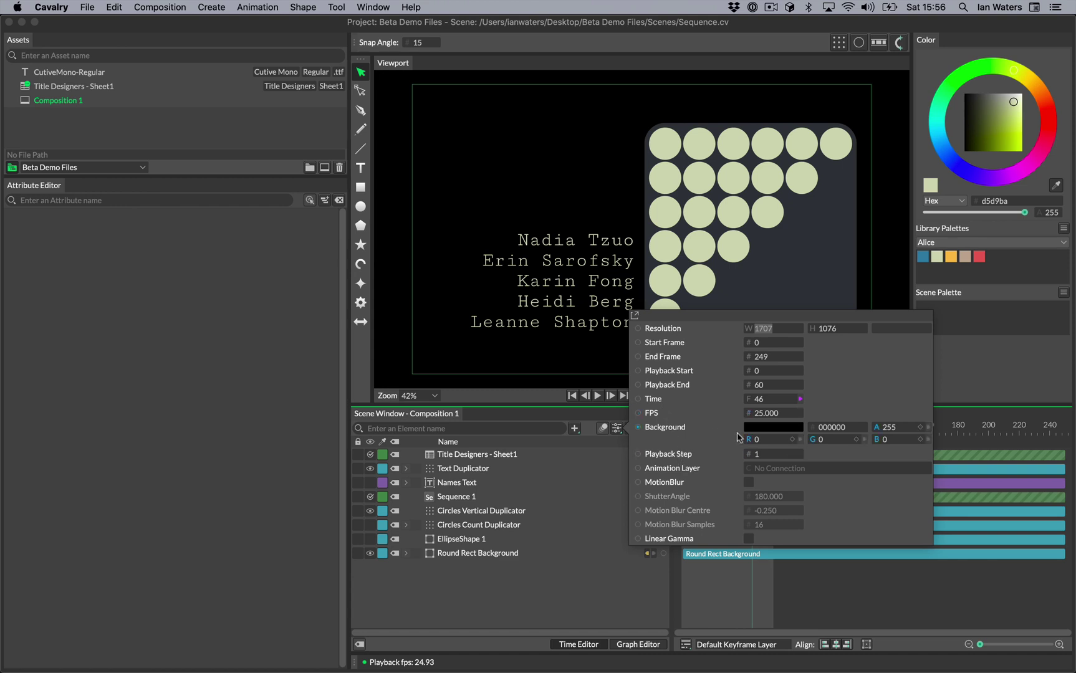
{"action": "left_click_drag", "start_coordinate": [774, 444], "coordinate": [744, 453]}
{"action": "mouse_move", "coordinate": [909, 436]}
{"action": "left_mouse_down"}
{"action": "mouse_move", "coordinate": [730, 437]}
{"action": "mouse_move", "coordinate": [924, 432]}
{"action": "left_mouse_up"}
{"action": "left_click", "coordinate": [966, 391]}
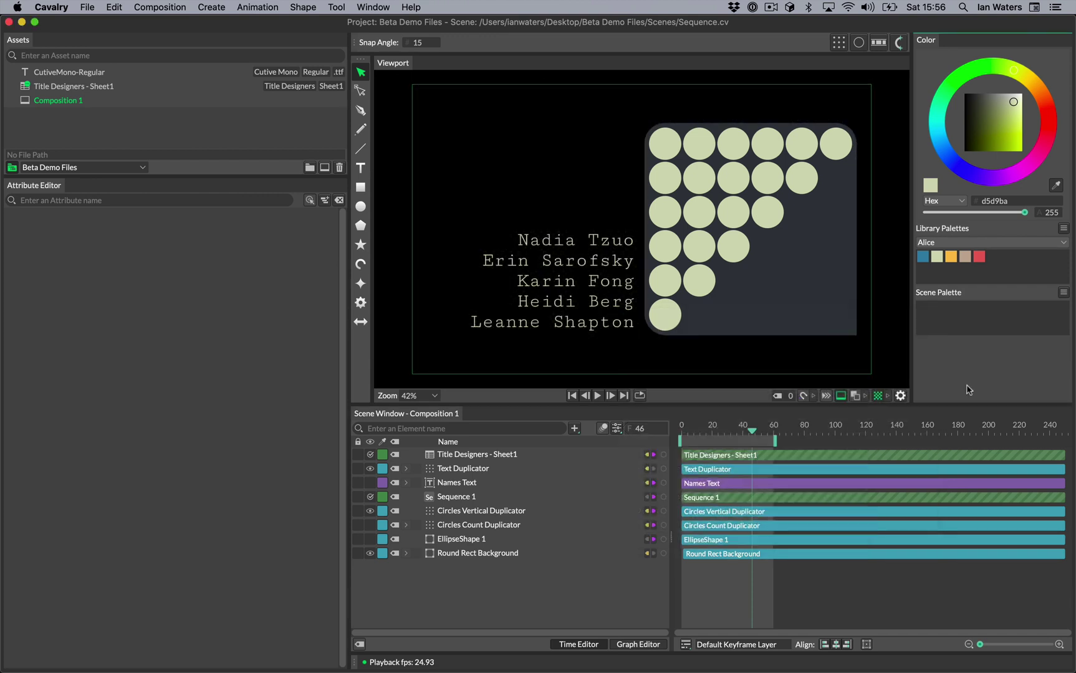
Set the composition background alpha to 0 in the transparency preview options
{"action": "left_click", "coordinate": [889, 397]}
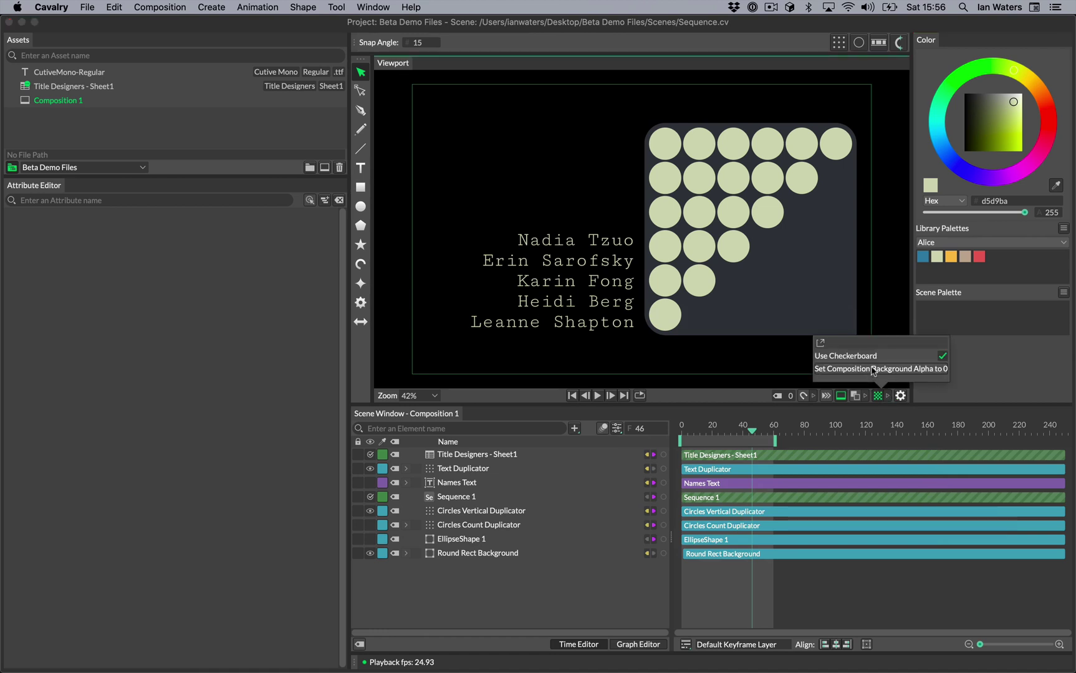
{"action": "left_click", "coordinate": [874, 370]}
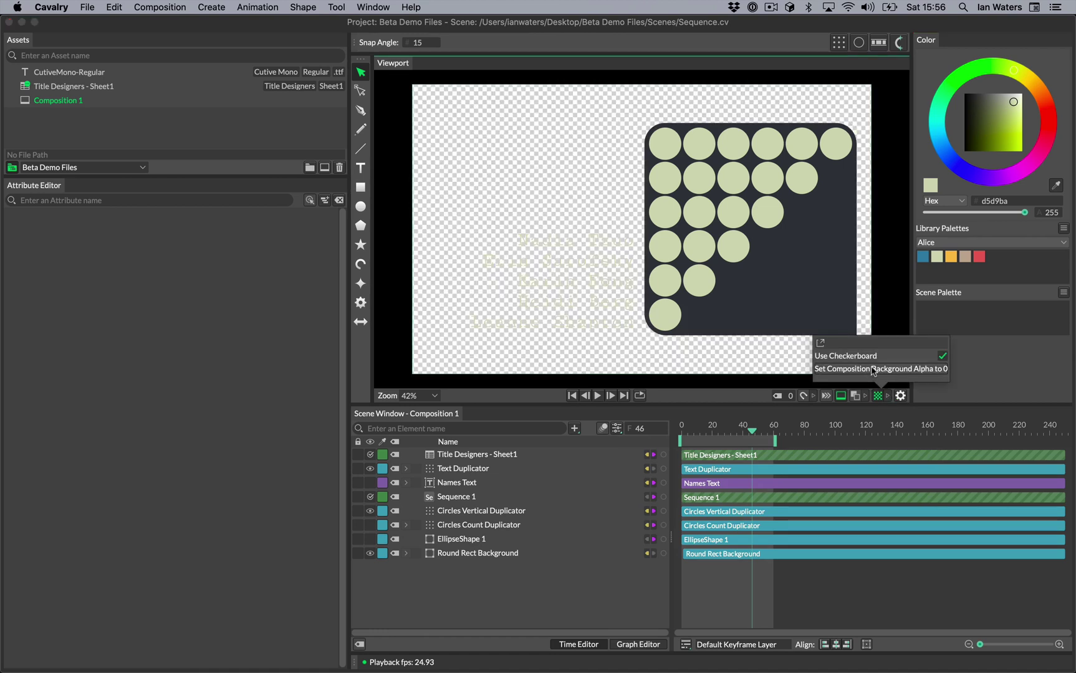
{"action": "left_click", "coordinate": [982, 378]}
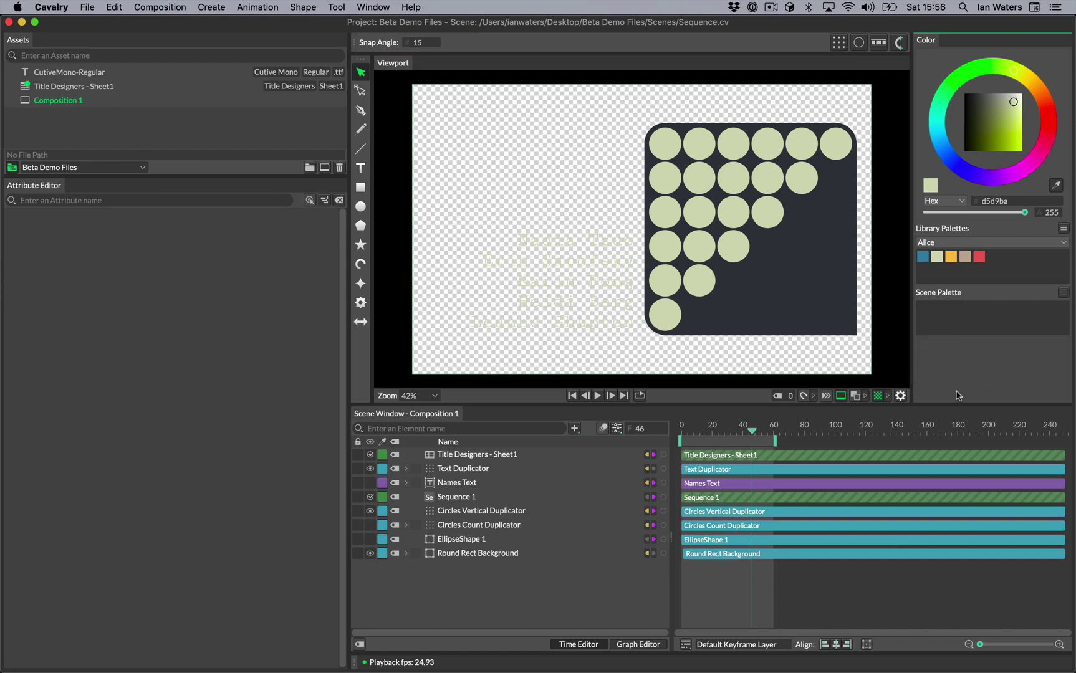
Show the solid black background, and check the Background colour in composition settings
{"action": "left_click", "coordinate": [878, 400]}
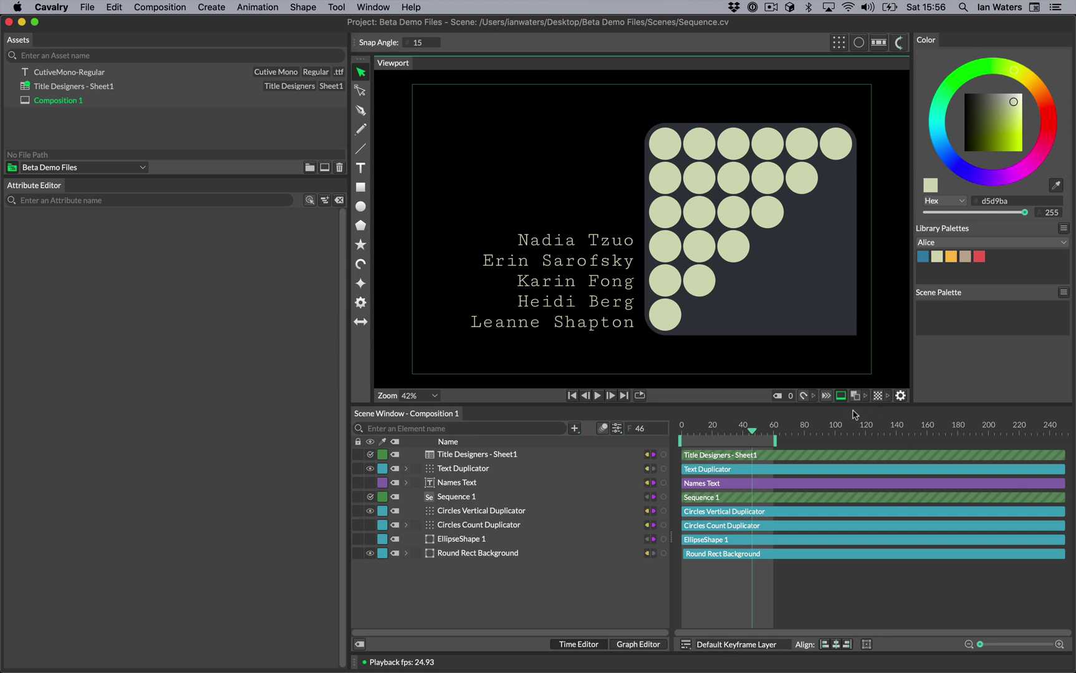
{"action": "left_click", "coordinate": [617, 429]}
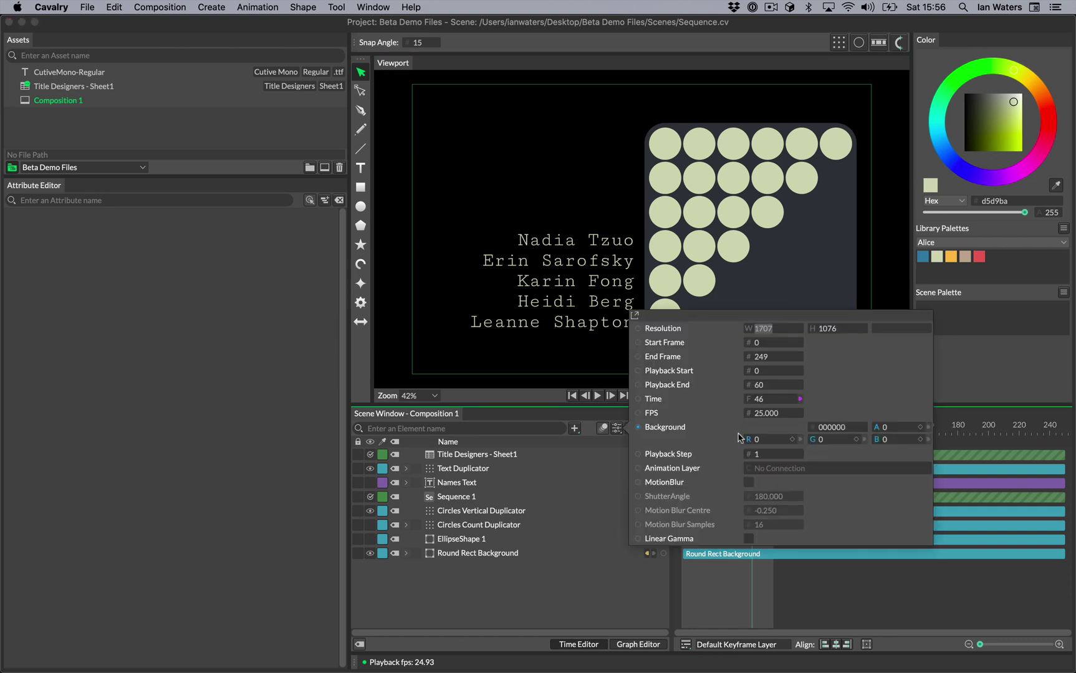
{"action": "left_click_drag", "start_coordinate": [764, 442], "coordinate": [717, 439]}
{"action": "left_click", "coordinate": [565, 592]}
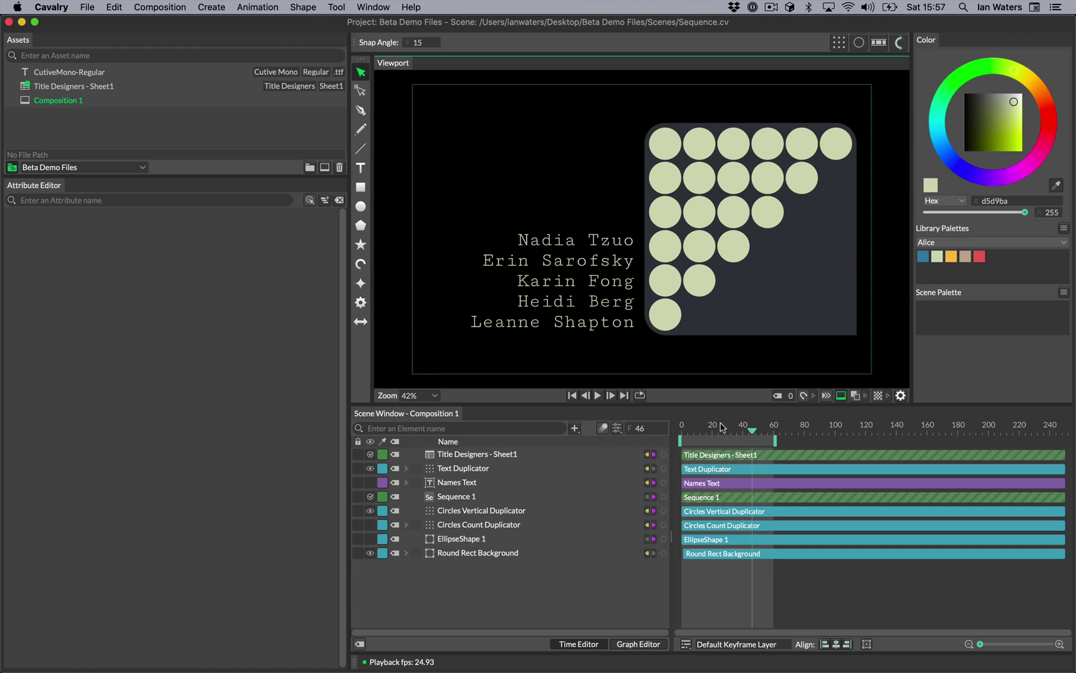
Turn on the viewport grid and drag the names block so it snaps to the grid
{"action": "left_click", "coordinate": [804, 398]}
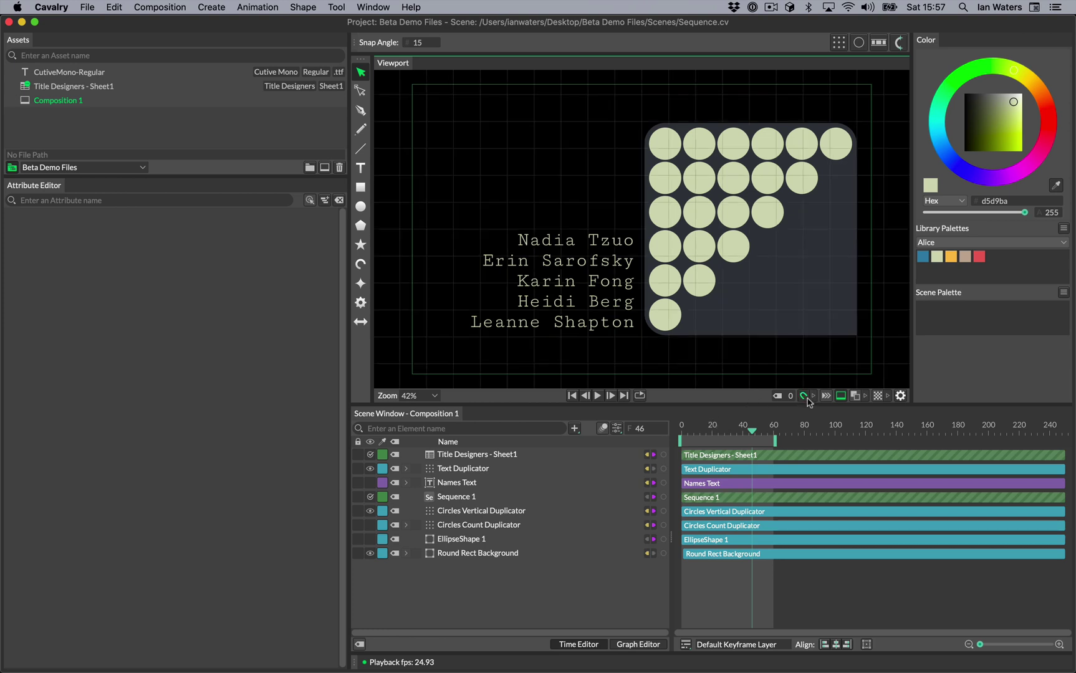
{"action": "left_click", "coordinate": [616, 306]}
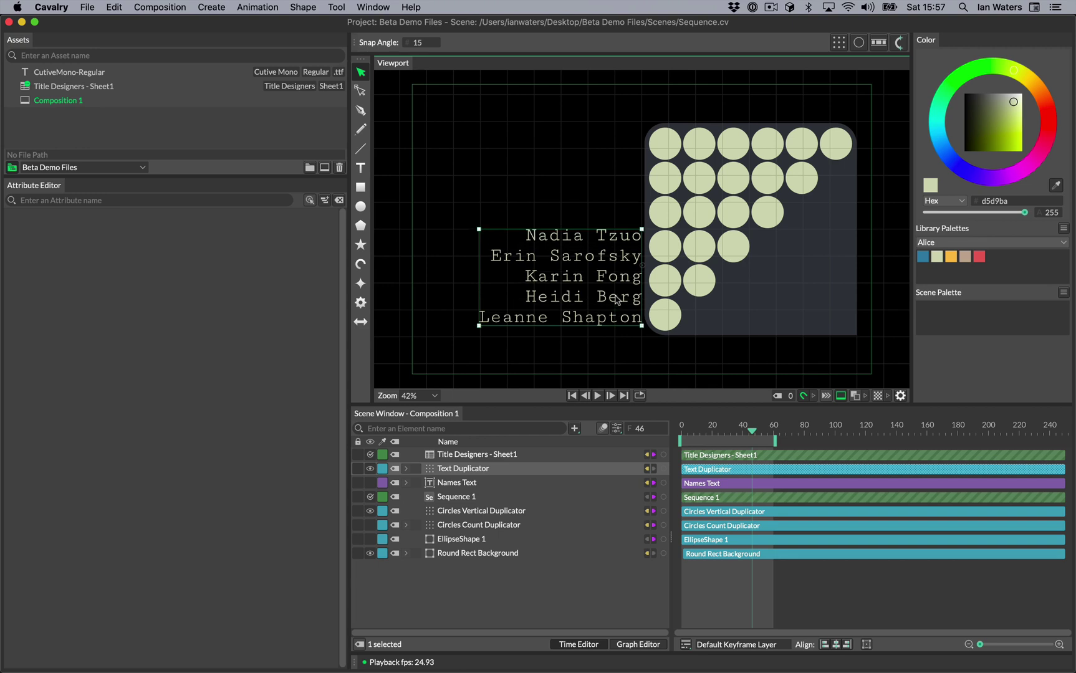
{"action": "left_click_drag", "start_coordinate": [616, 296], "coordinate": [616, 301]}
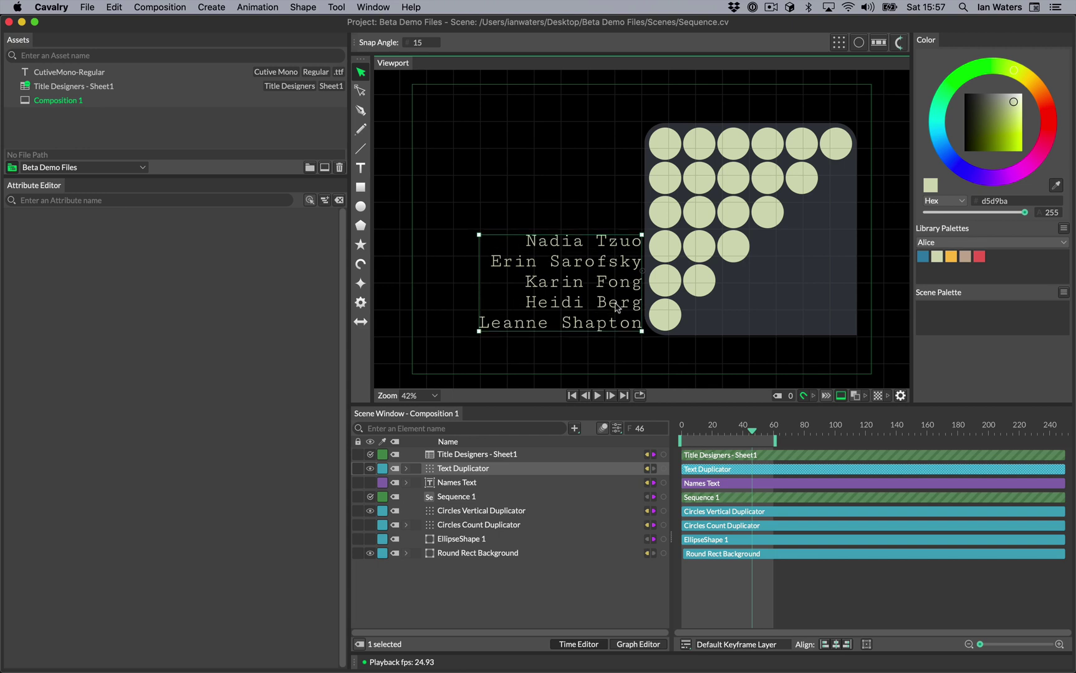
{"action": "left_click", "coordinate": [814, 396]}
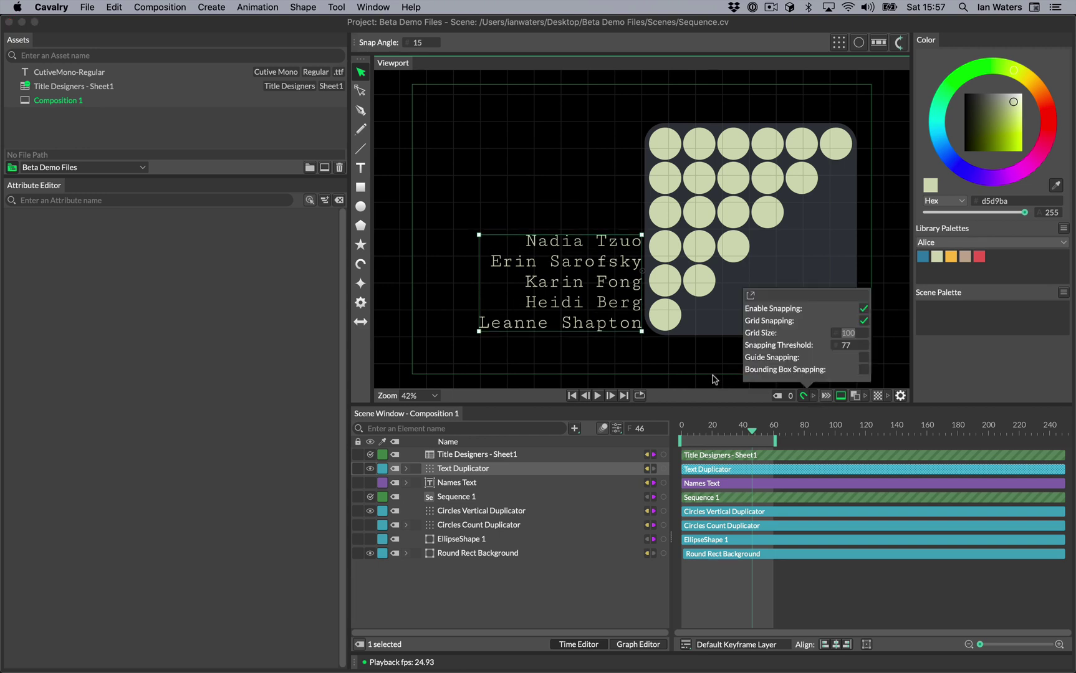
{"action": "left_click", "coordinate": [713, 376]}
{"action": "left_click", "coordinate": [805, 383]}
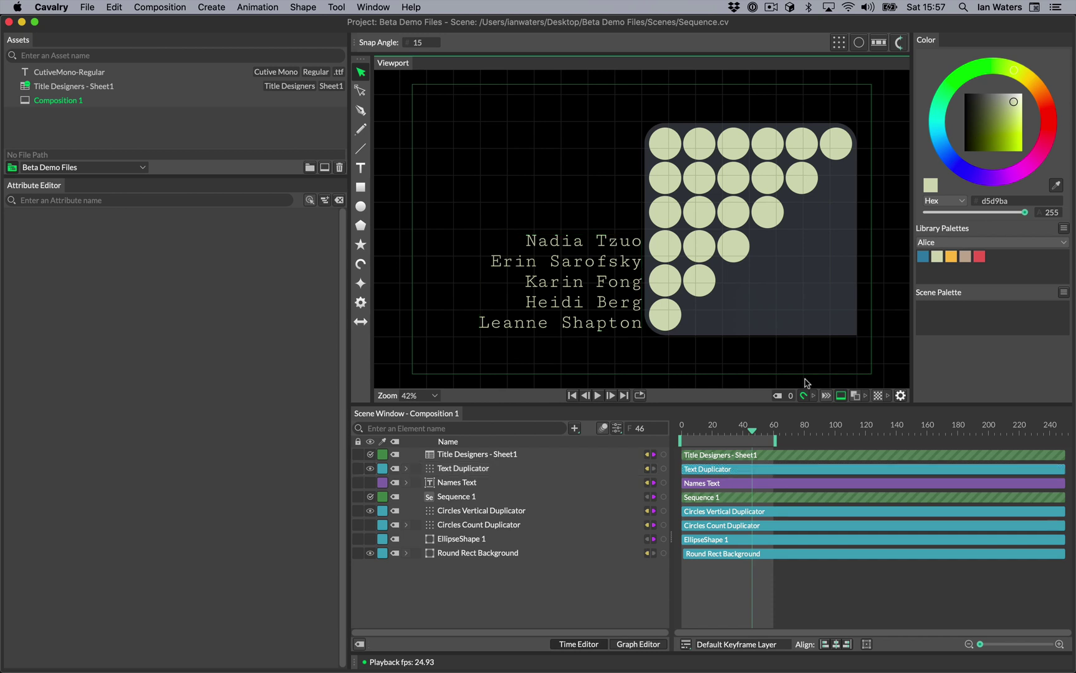
Toggle the frame guide off and back on, then hide the grid
{"action": "left_click", "coordinate": [842, 396]}
{"action": "left_click", "coordinate": [842, 397]}
{"action": "left_click", "coordinate": [802, 397]}
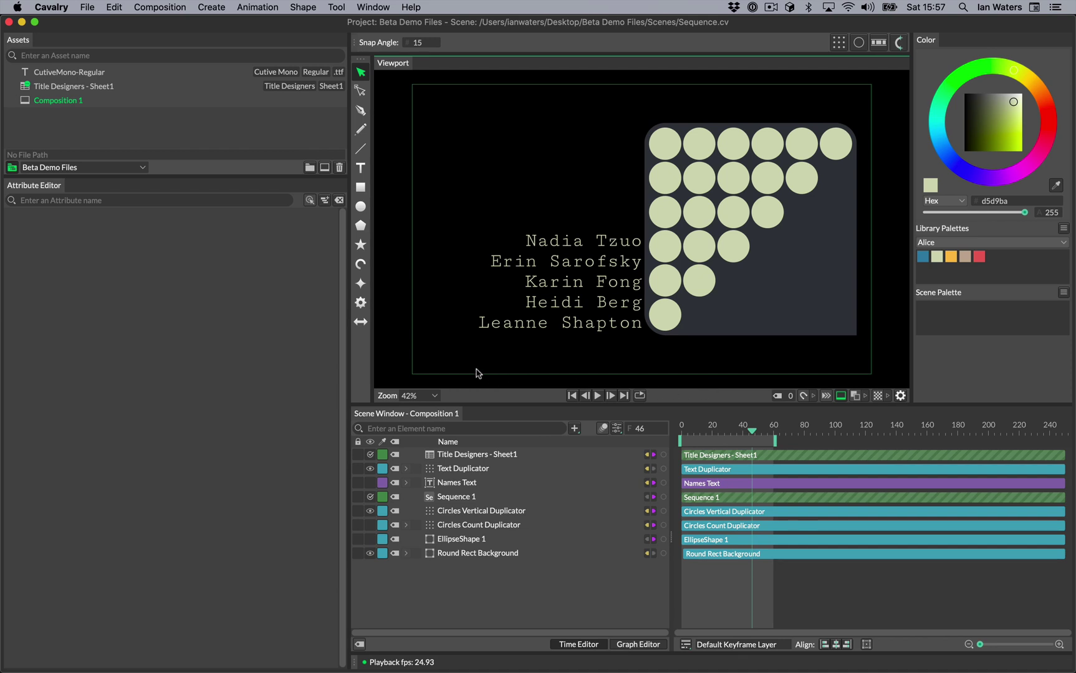
Draw CogwheelShape 1 and CogwheelShape 2 side by side in the composition's top-left corner
{"action": "left_click", "coordinate": [362, 303]}
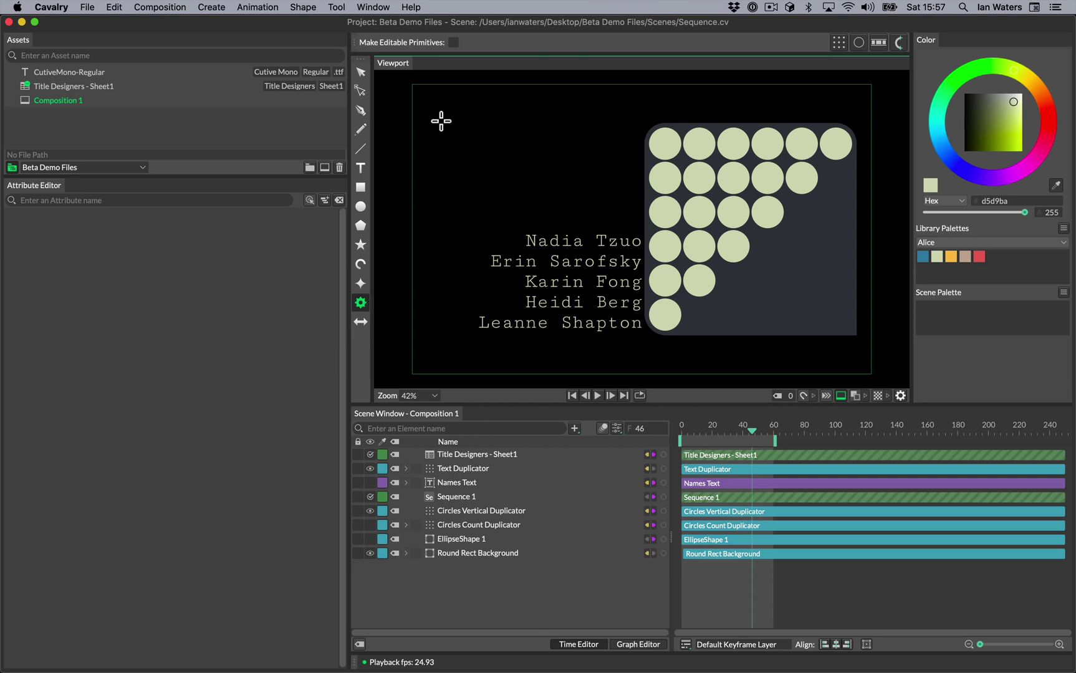
{"action": "left_click_drag", "start_coordinate": [430, 103], "coordinate": [504, 185]}
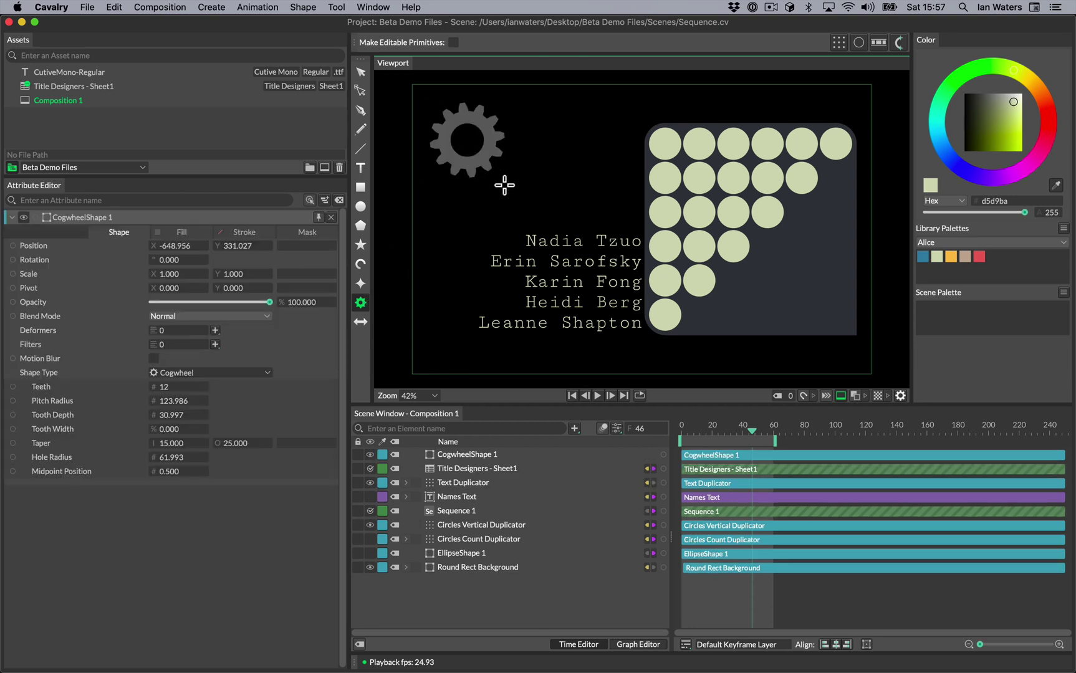
{"action": "left_click", "coordinate": [550, 161]}
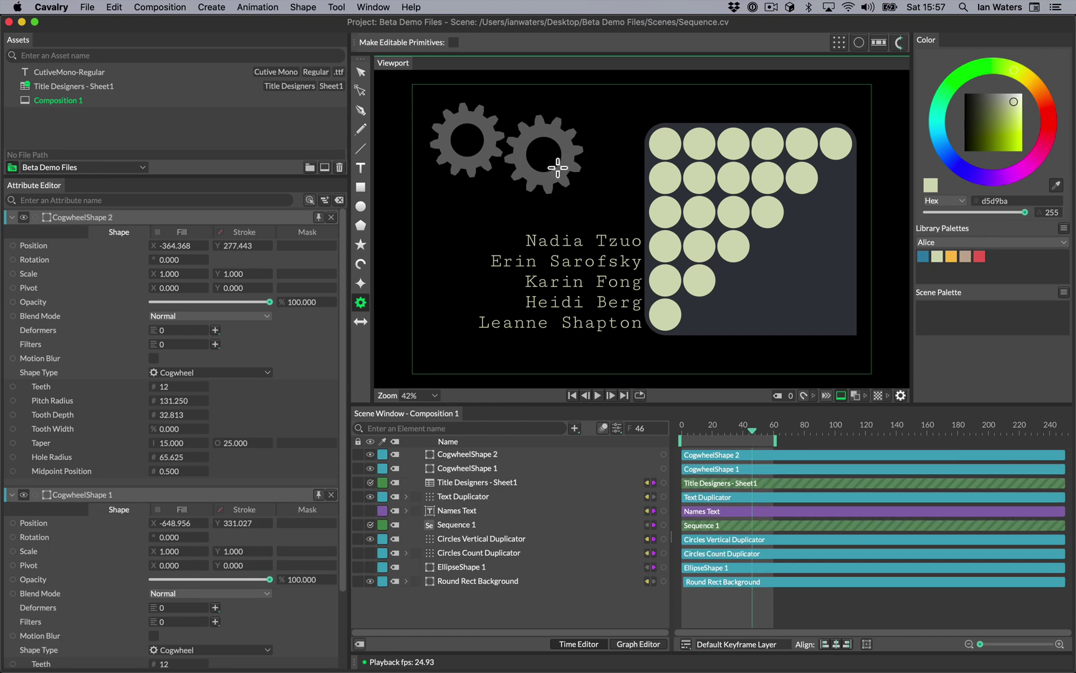
{"action": "key", "text": "q"}
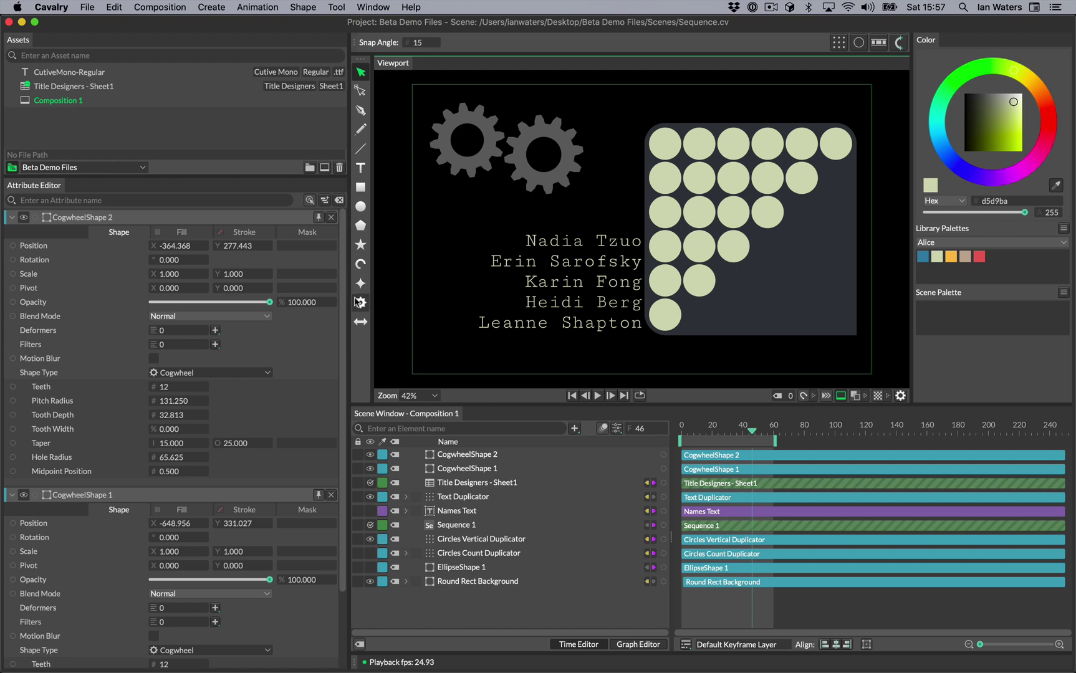
Add ArrowShape 2, move its pivot to the left end, and test stretching it with the handles
{"action": "left_click", "coordinate": [360, 322]}
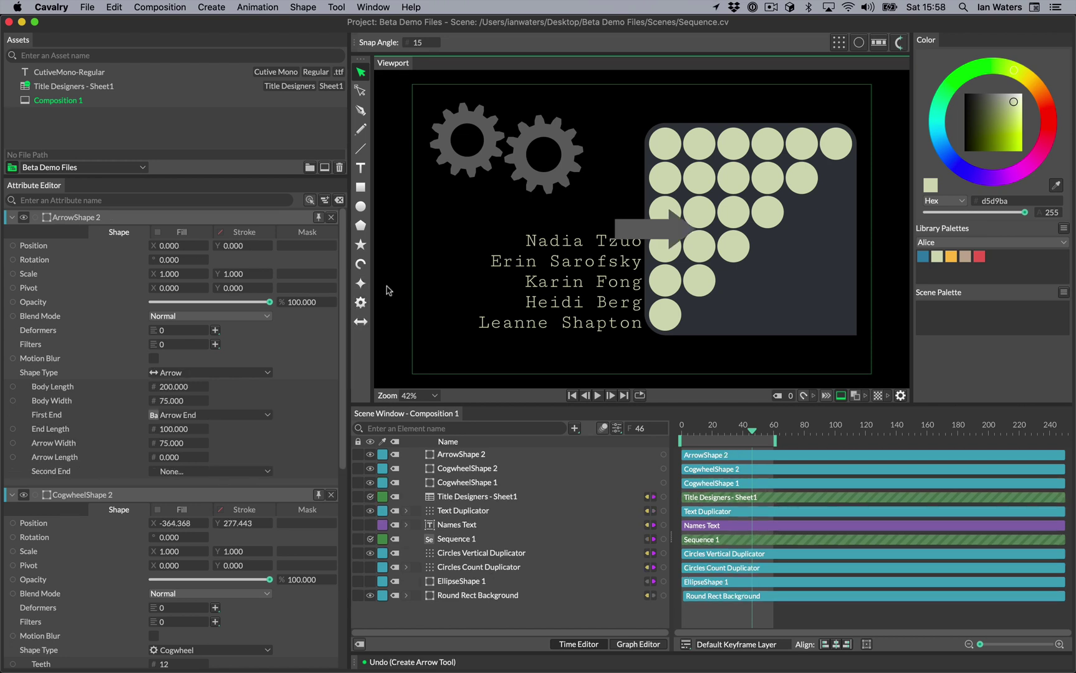
{"action": "left_click", "coordinate": [635, 234]}
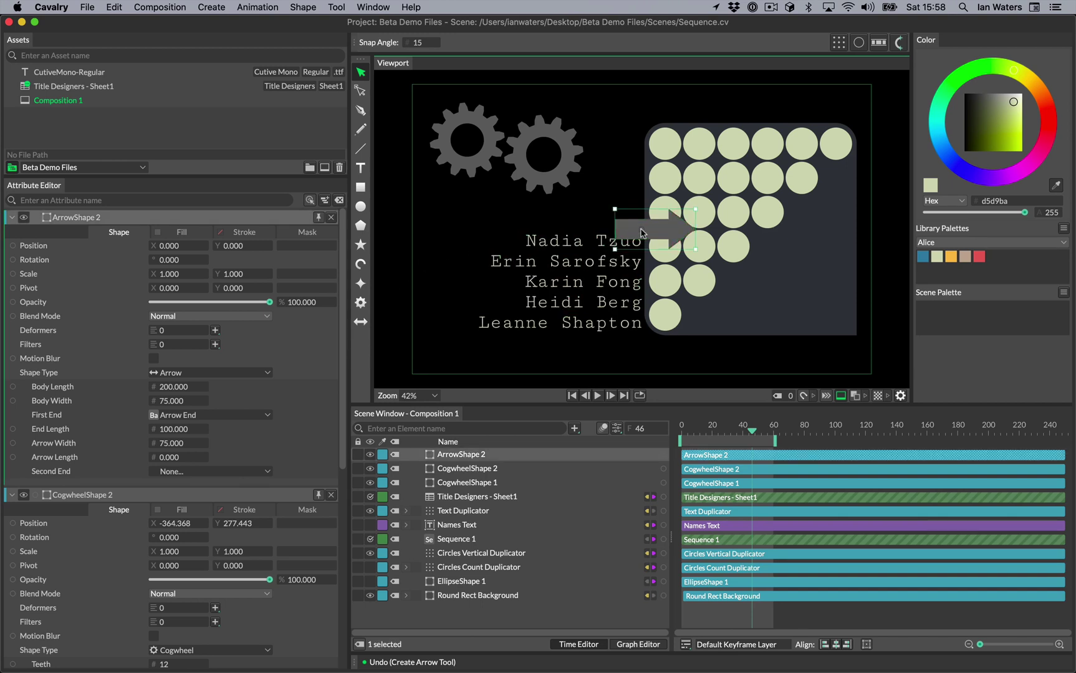
{"action": "left_click_drag", "start_coordinate": [642, 232], "coordinate": [615, 230]}
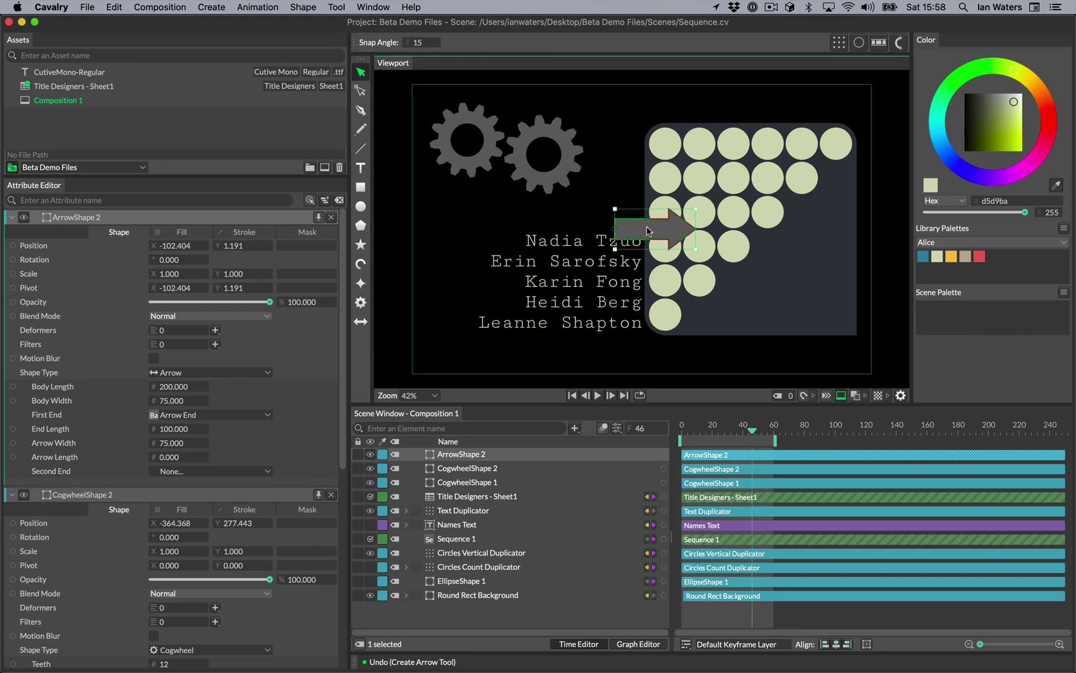
{"action": "scroll", "coordinate": [648, 232], "scroll_direction": "up", "scroll_amount": 5}
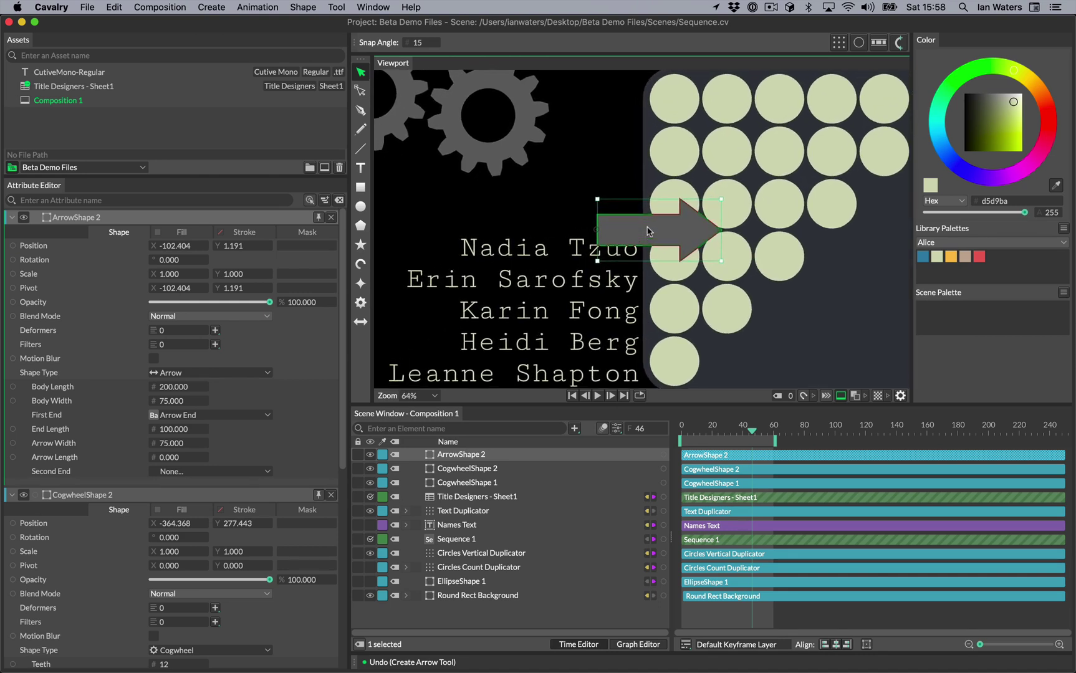
{"action": "mouse_move", "coordinate": [767, 240]}
{"action": "left_mouse_down"}
{"action": "mouse_move", "coordinate": [857, 241]}
{"action": "mouse_move", "coordinate": [766, 243]}
{"action": "left_mouse_up"}
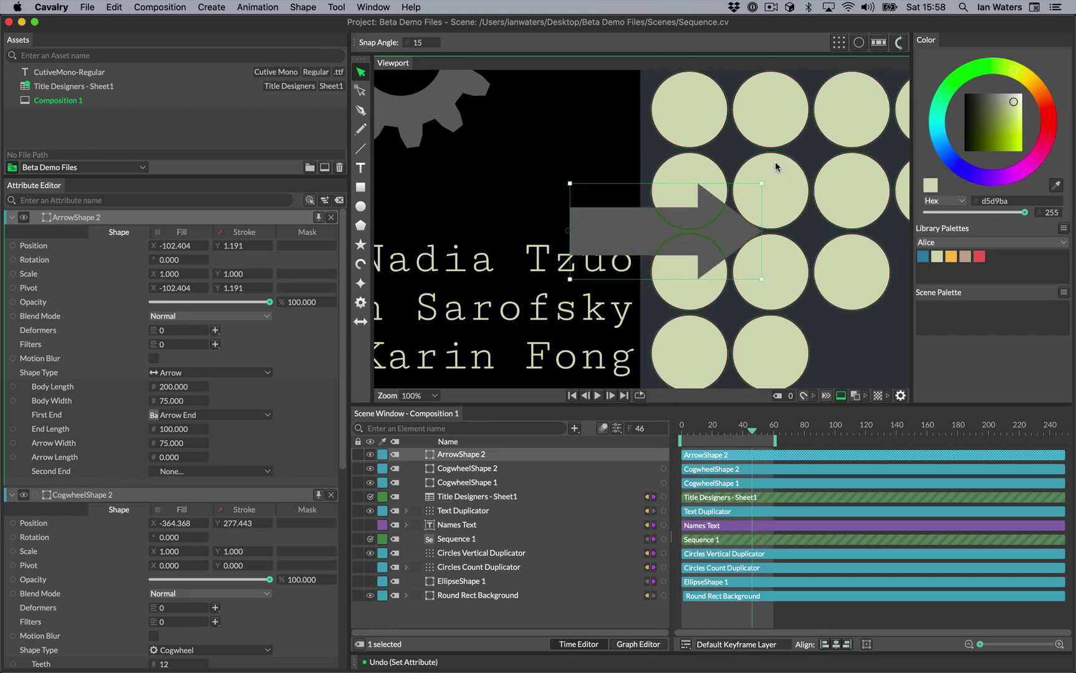
{"action": "left_click_drag", "start_coordinate": [759, 175], "coordinate": [695, 108]}
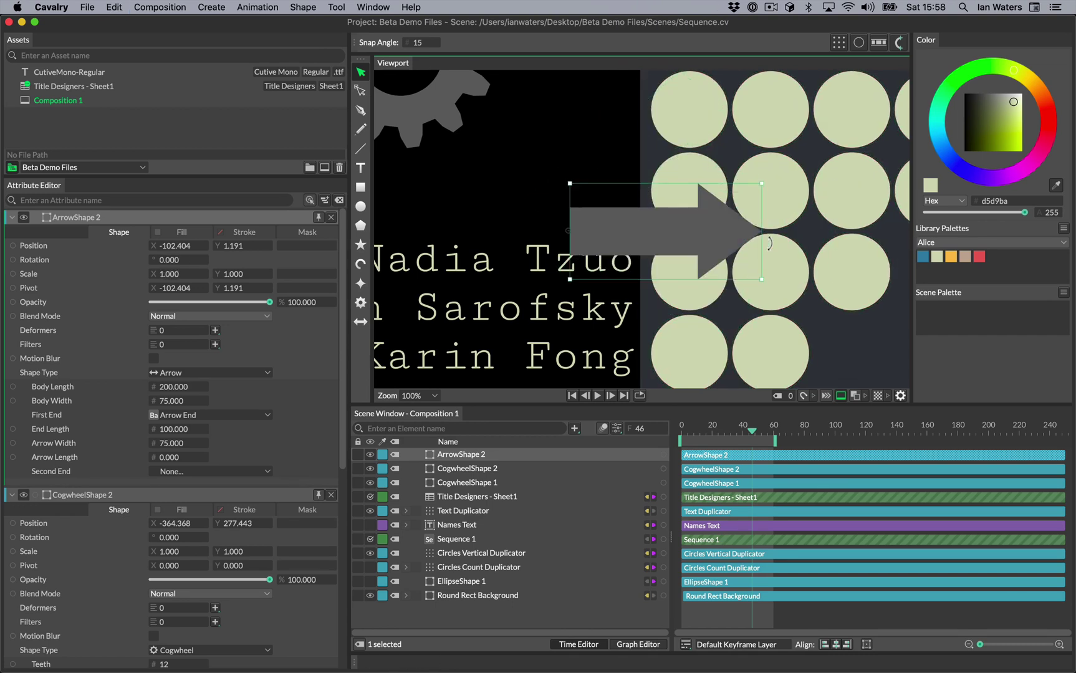
Centre ArrowShape 2's pivot with Shape > Center Pivot, then dismiss the viewport context menu
{"action": "left_click", "coordinate": [305, 9]}
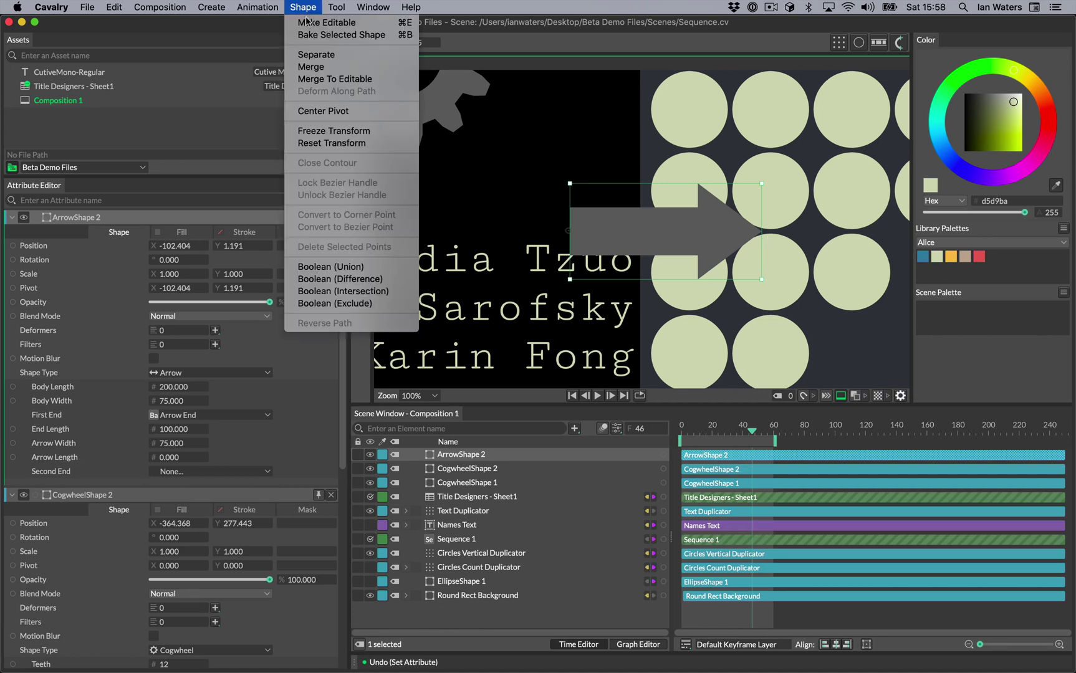
{"action": "left_click", "coordinate": [323, 111]}
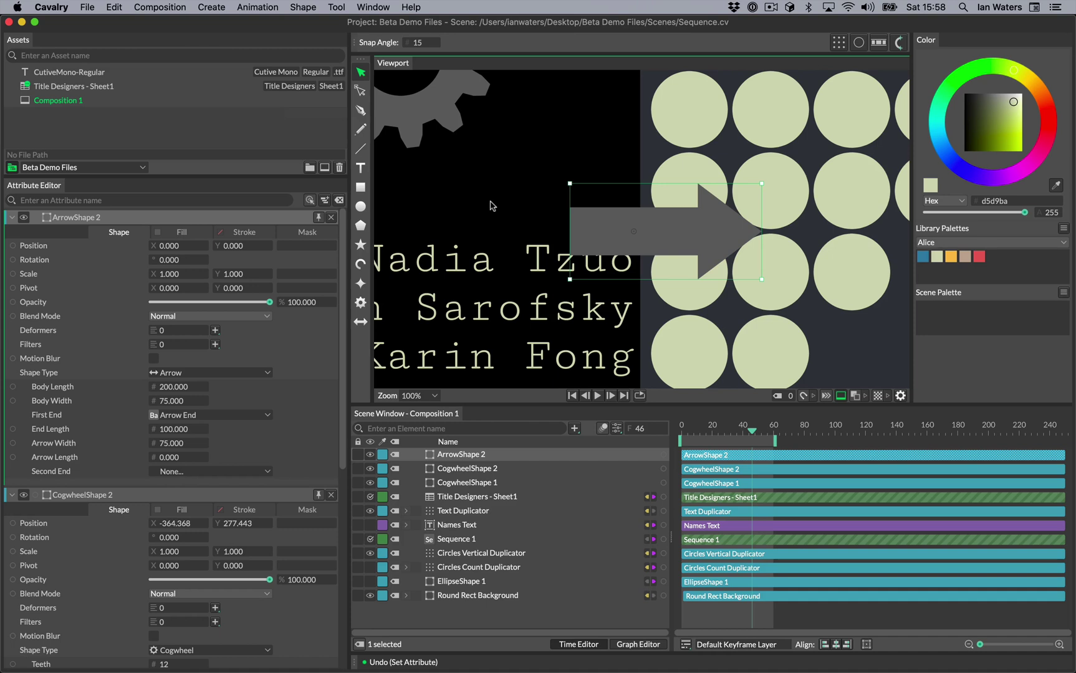
{"action": "right_click", "coordinate": [611, 229]}
{"action": "mouse_move", "coordinate": [654, 289]}
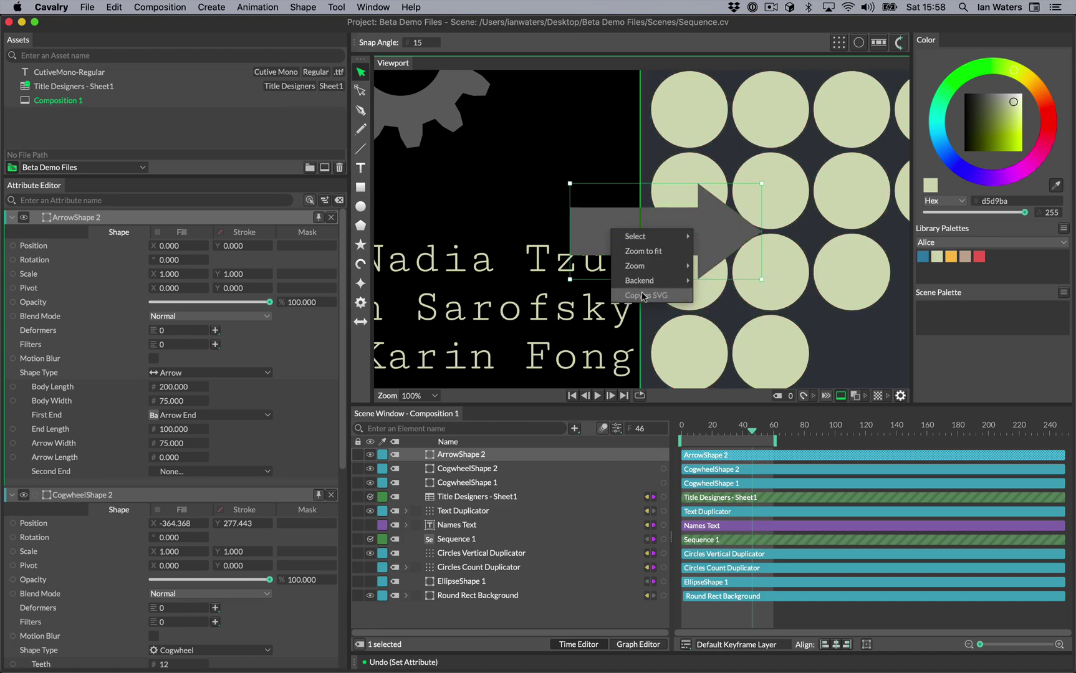
{"action": "left_click", "coordinate": [591, 235]}
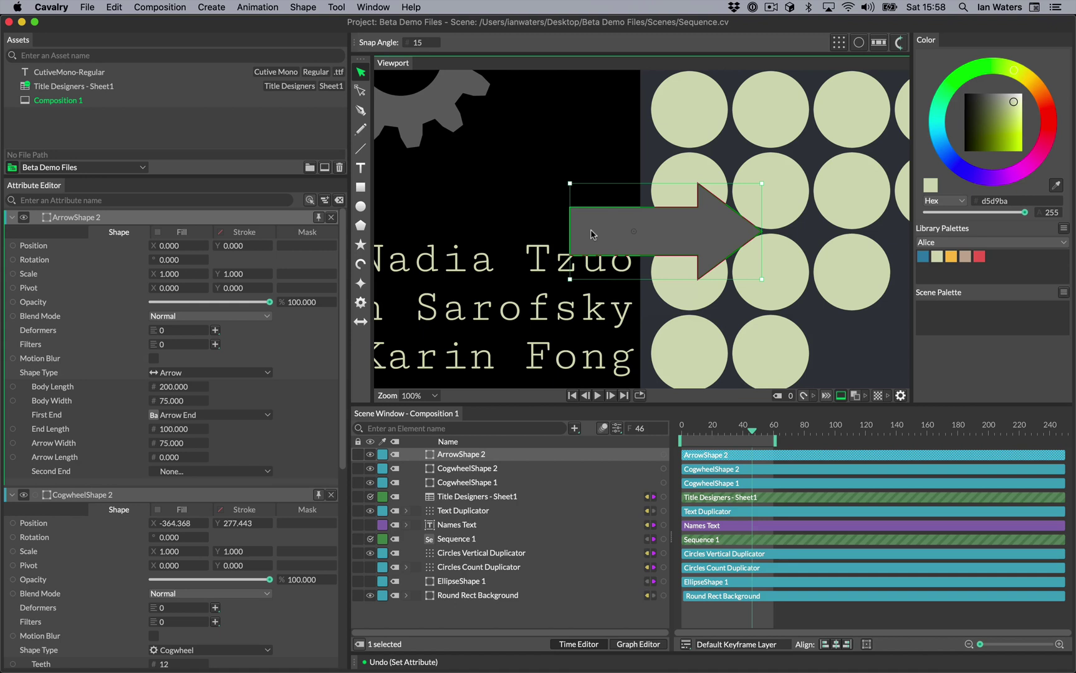
Fill ArrowShape 2 with the Alice palette tan (bfab99) and drag red onto the circles' panel
{"action": "left_click", "coordinate": [922, 257]}
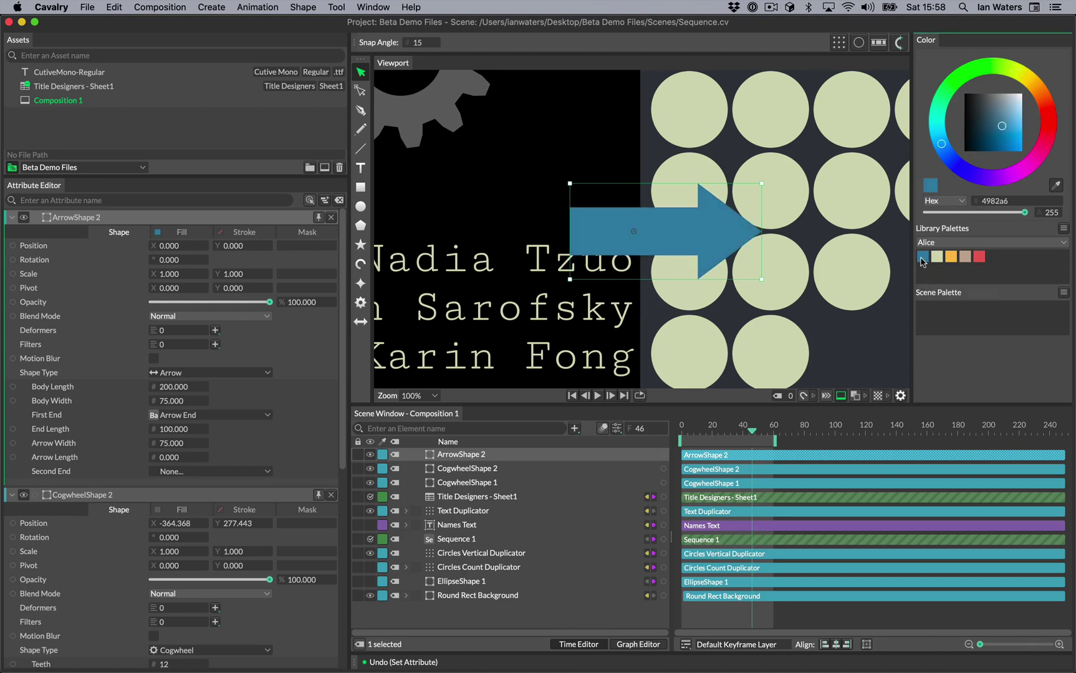
{"action": "left_click", "coordinate": [939, 258]}
{"action": "left_click", "coordinate": [953, 258]}
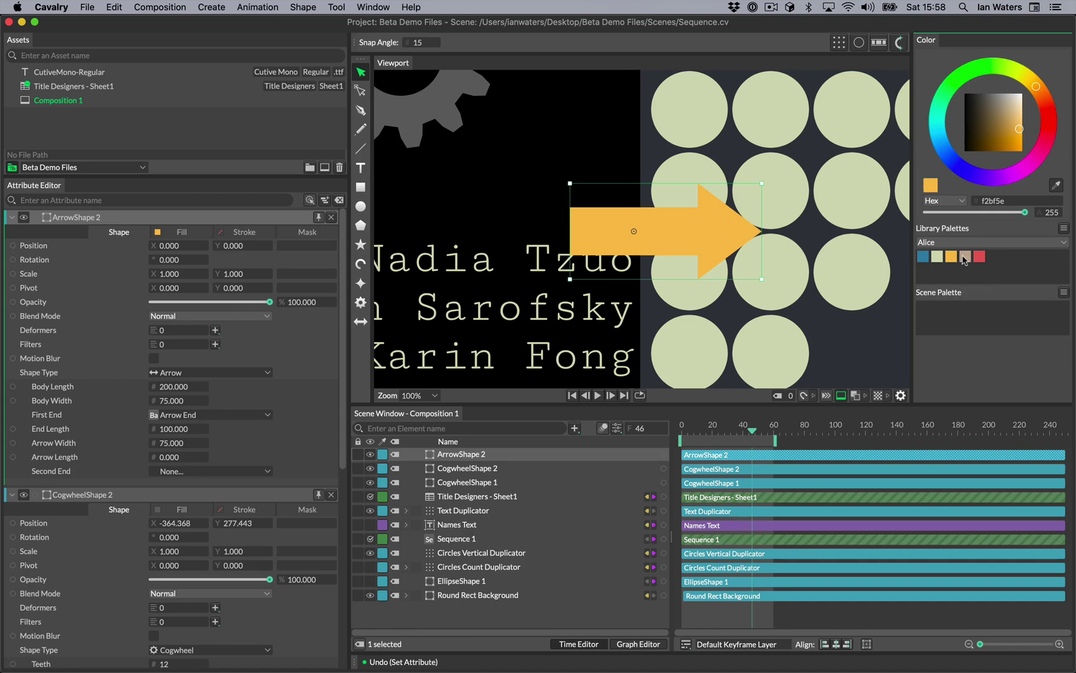
{"action": "left_click", "coordinate": [966, 259]}
{"action": "left_click_drag", "start_coordinate": [980, 258], "coordinate": [872, 340]}
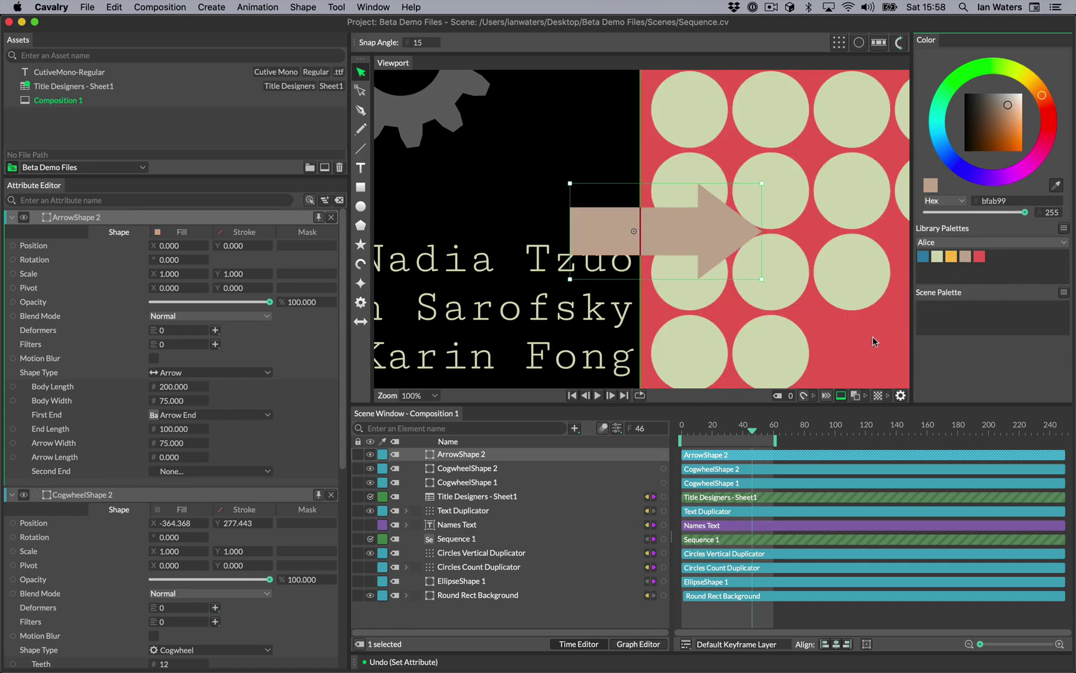